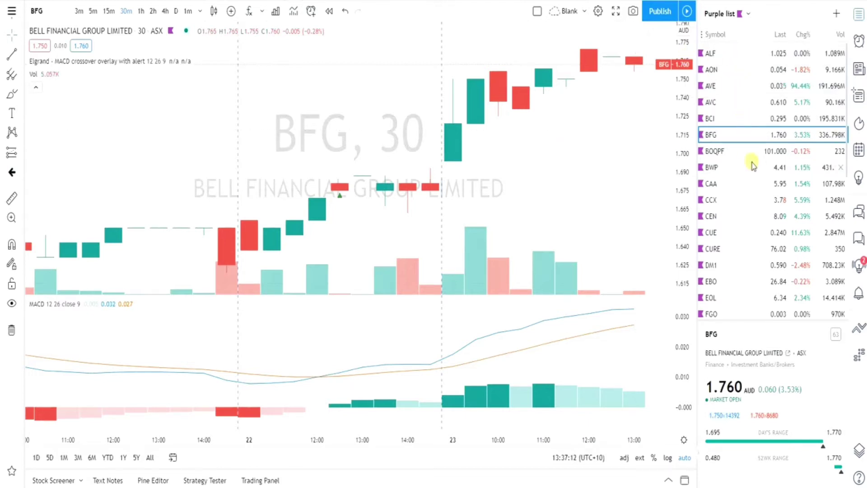
Step: Scroll down and back up beside the BFG 30-minute chart to check the Purple list watchlist
scroll(750, 163, down, 5)
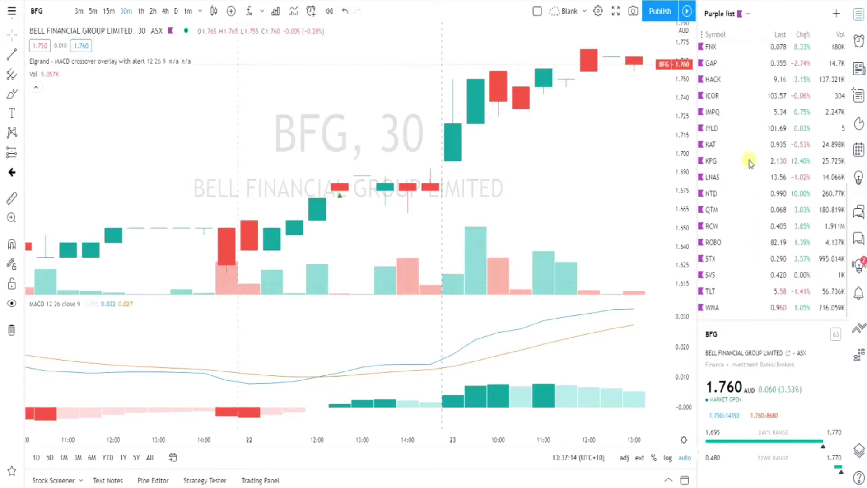
scroll(750, 163, up, 5)
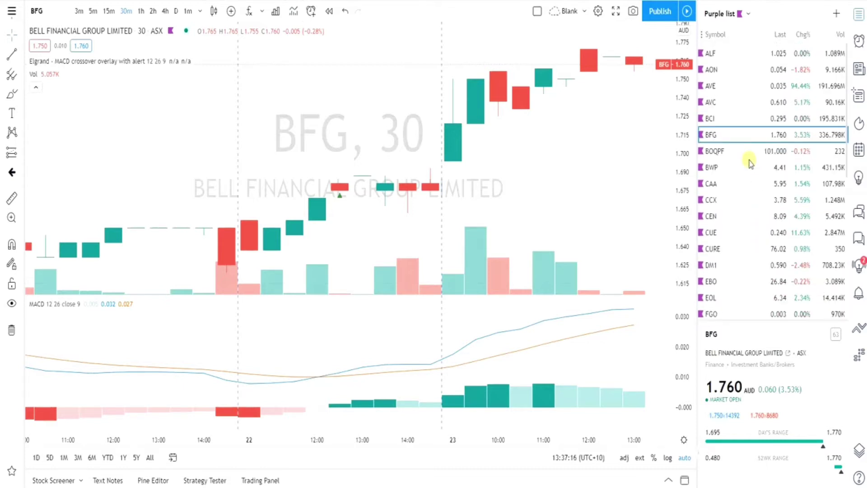
click(859, 41)
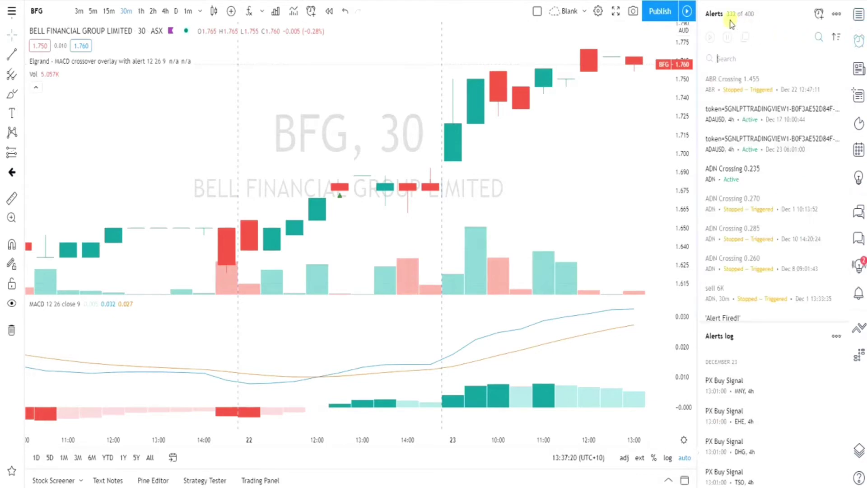
mouse_move(752, 17)
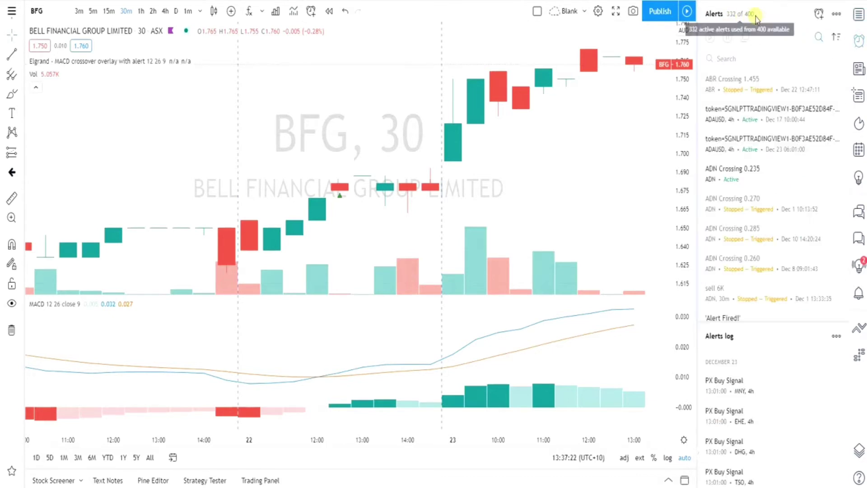
click(860, 16)
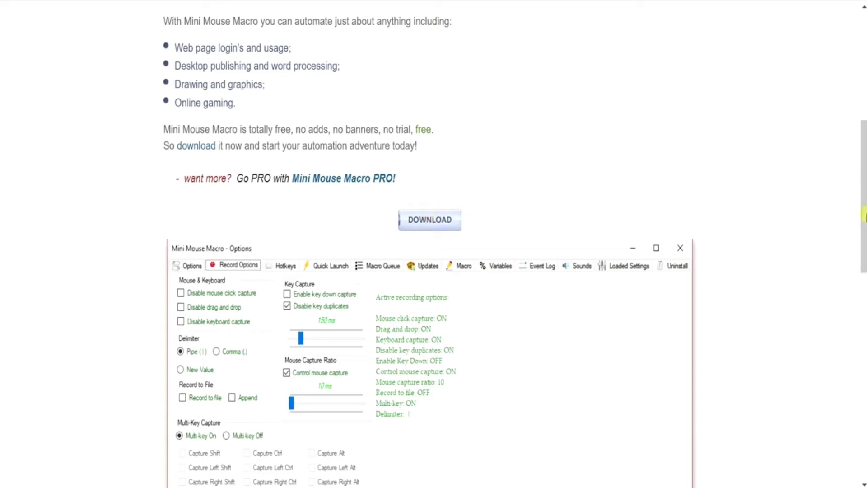
Step: Scroll back up the Mini Mouse Macro download page
scroll(861, 217, up, 8)
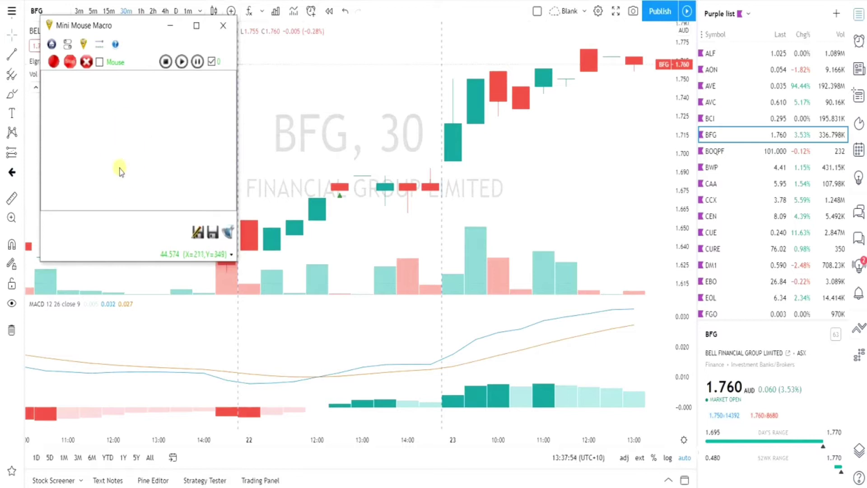
click(67, 44)
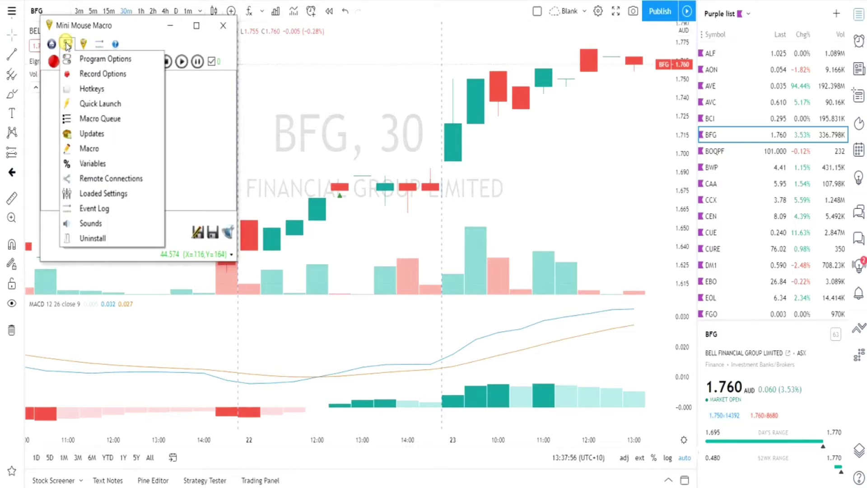
click(85, 90)
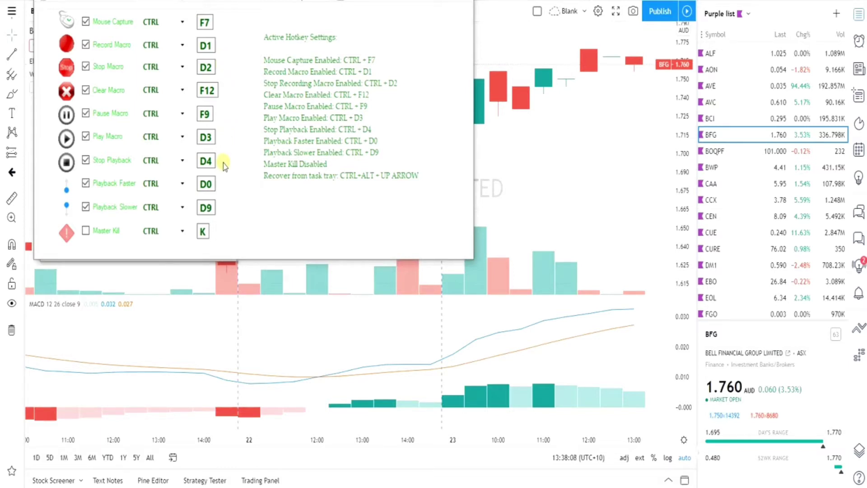
key(Escape)
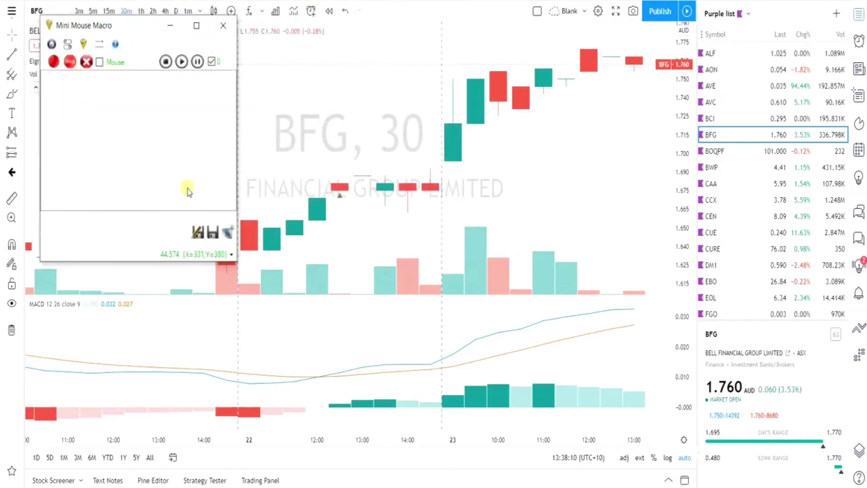
click(716, 34)
click(716, 34)
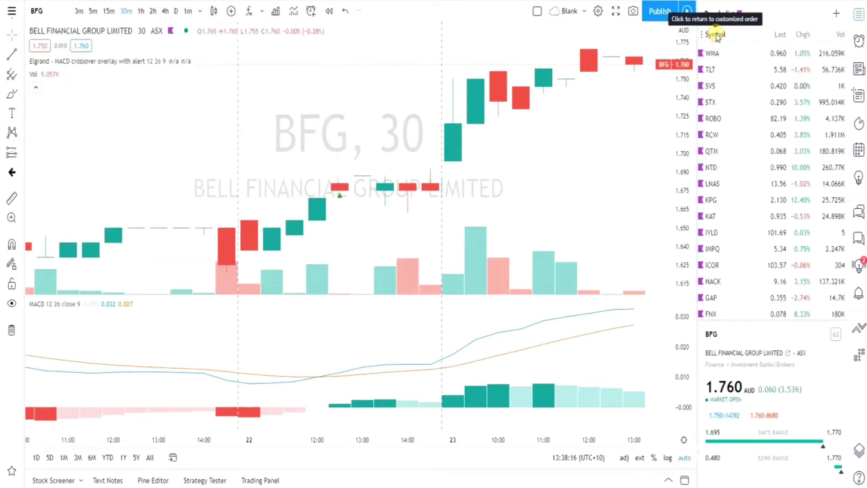
click(716, 34)
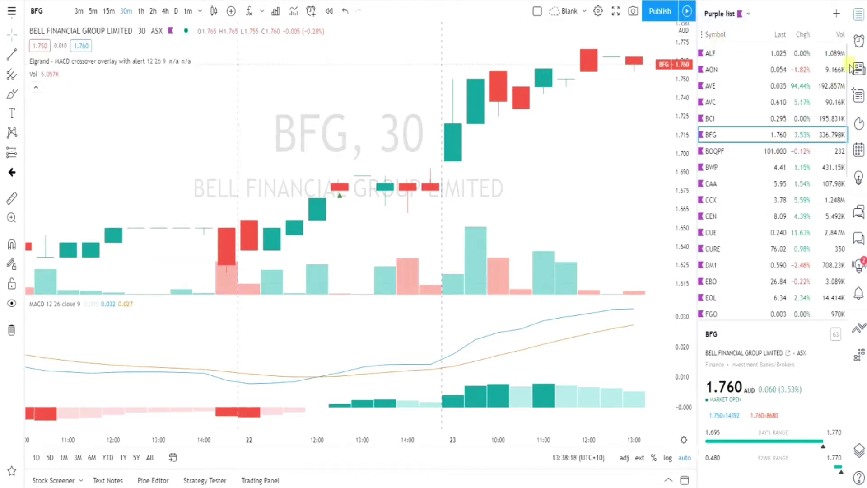
scroll(760, 180, down, 6)
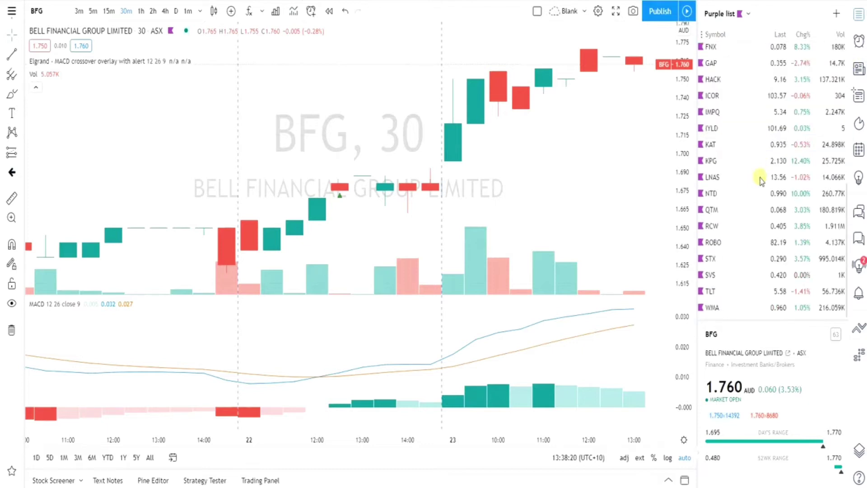
scroll(761, 180, up, 6)
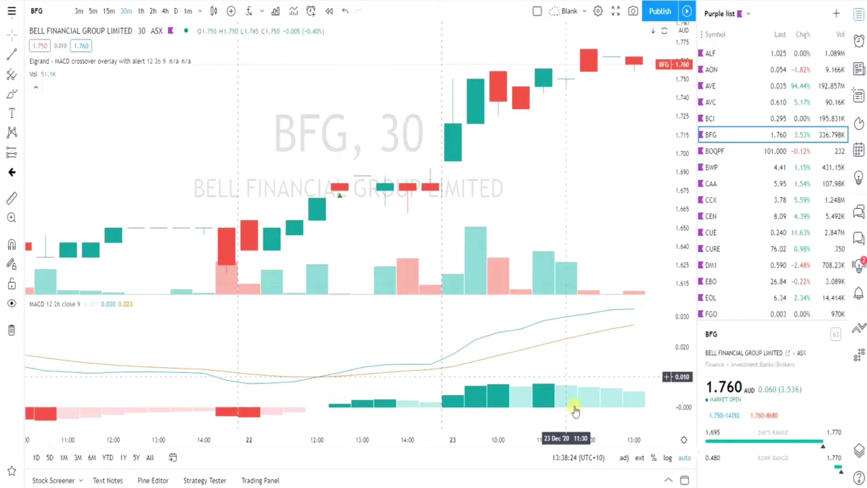
key(alt+Tab)
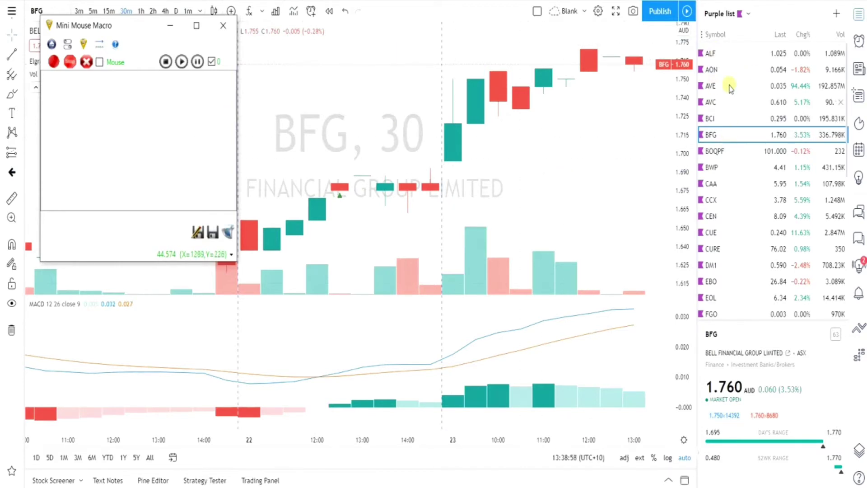
Step: Switch the chart to ALF and start recording a macro in Mini Mouse Macro
click(181, 61)
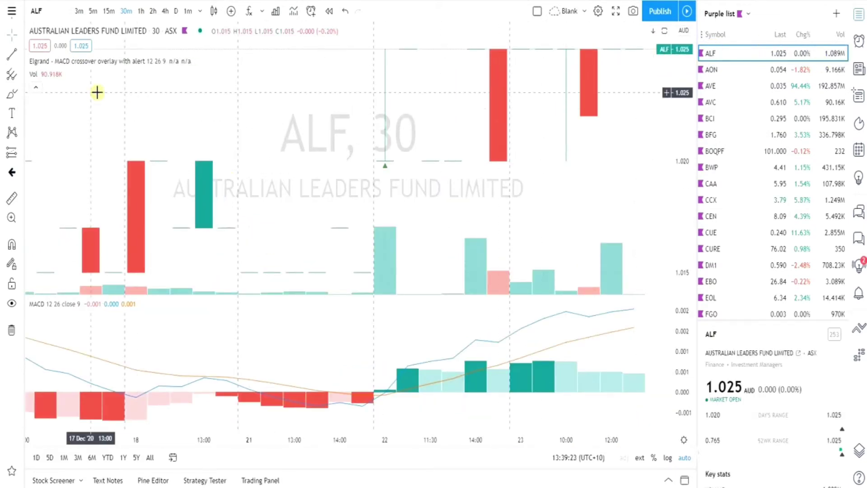
key(alt+Tab)
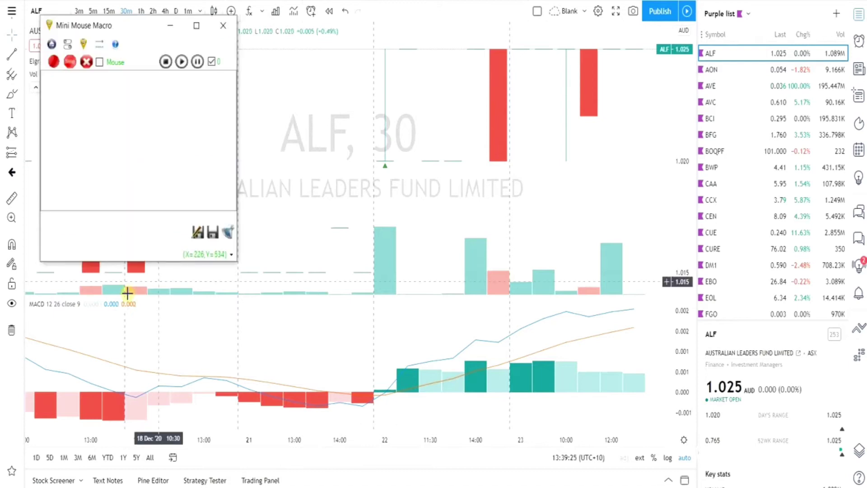
click(54, 63)
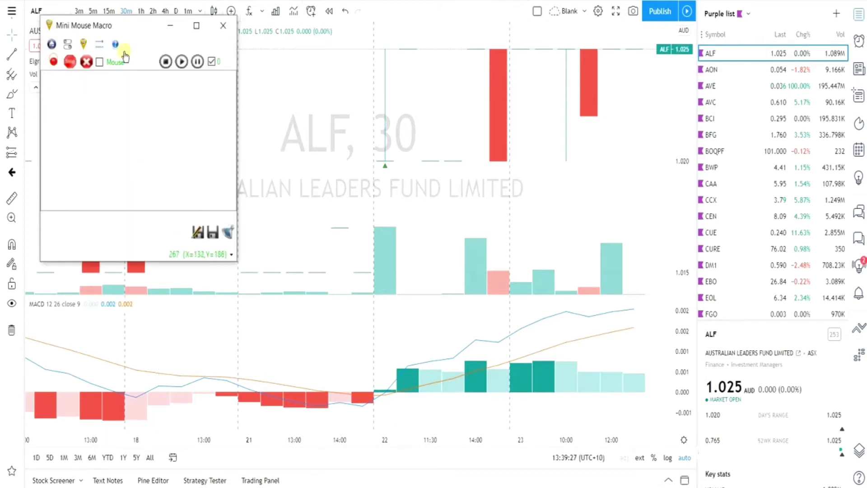
Step: Create an ALF alert on Elgrand MACD, condition MACD Bull, triggering Once Per Bar Close
click(311, 12)
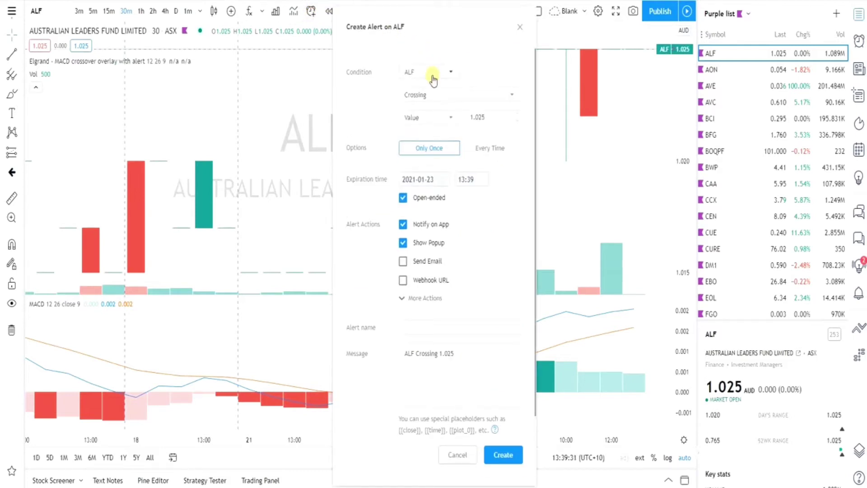
click(433, 76)
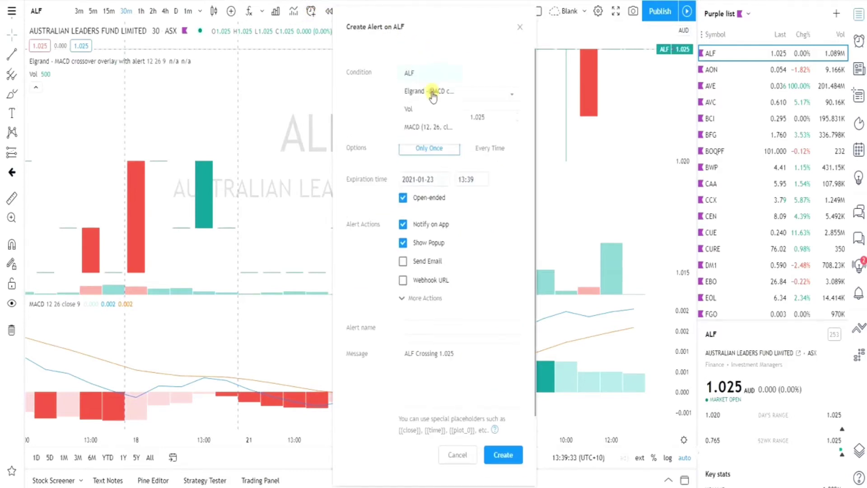
click(432, 92)
click(465, 93)
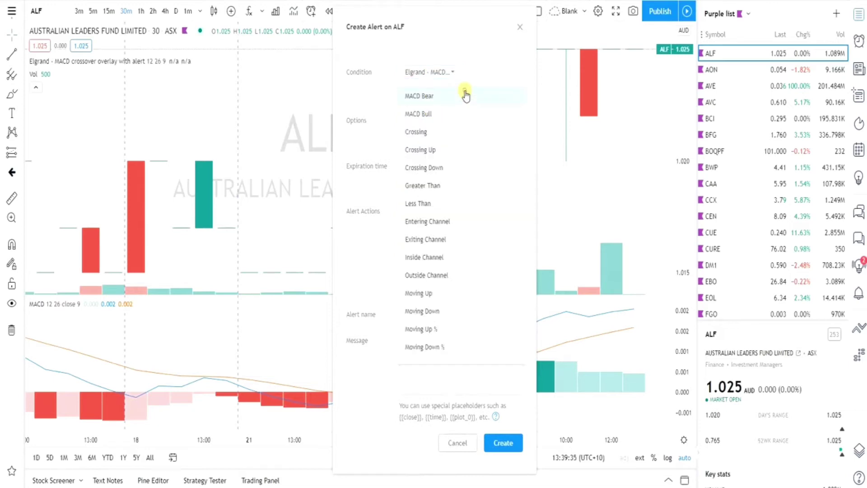
click(453, 118)
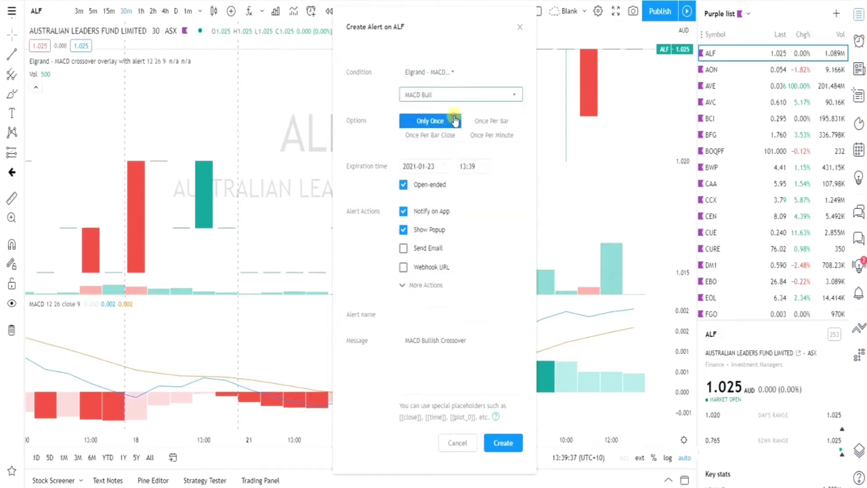
click(443, 135)
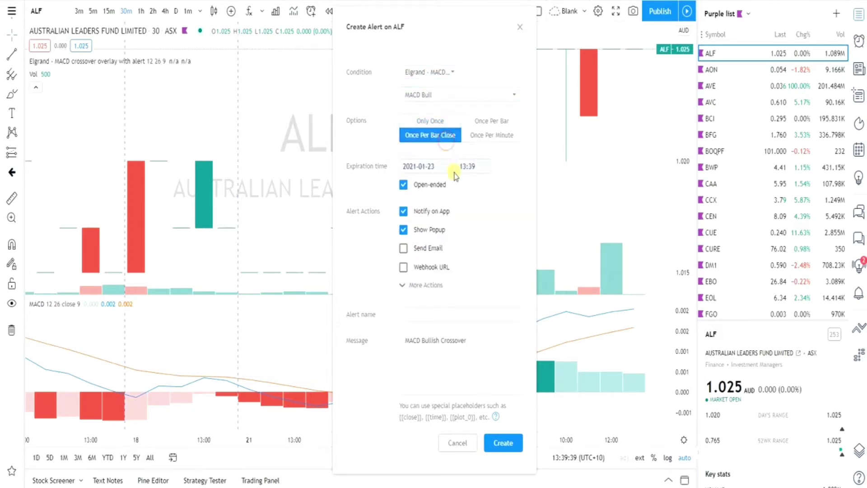
click(502, 442)
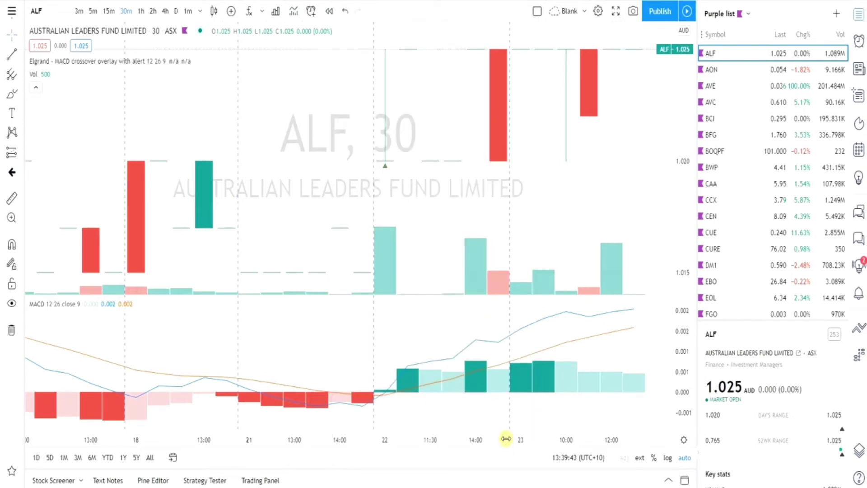
Step: Move the watchlist down to AON and stop recording to list the 15 recorded actions
key(Down)
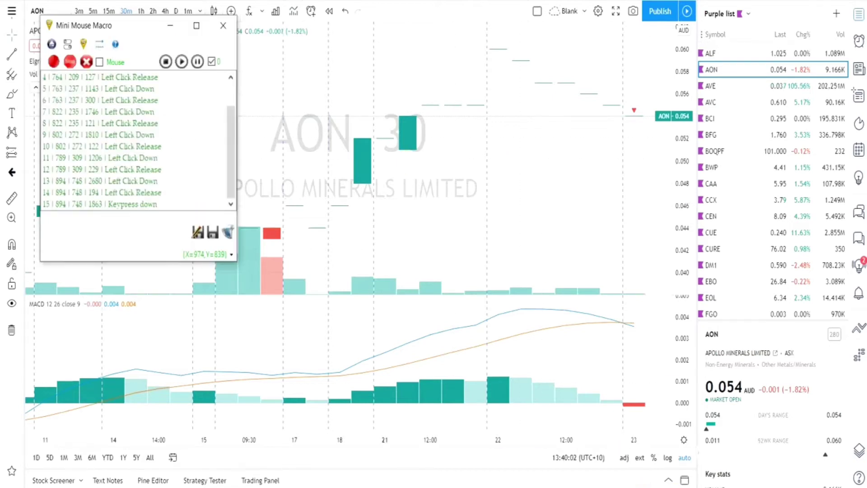
key(Pause)
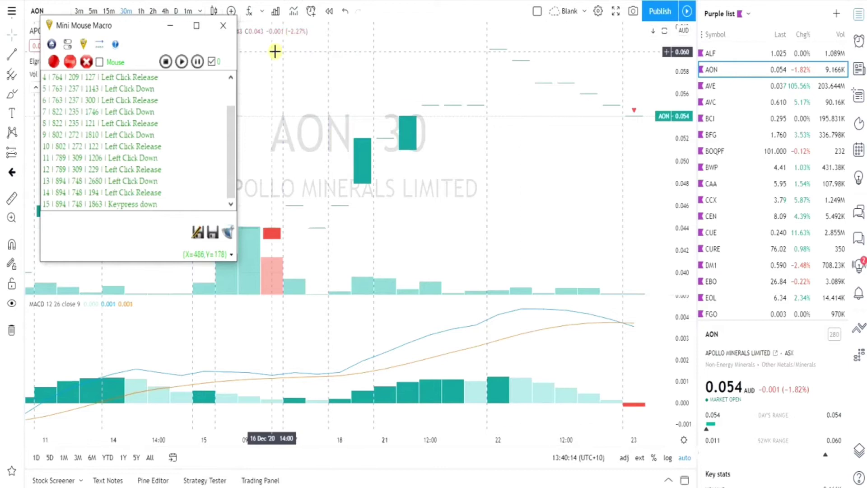
Step: Enter 5 as the macro's loop count and confirm it
click(213, 61)
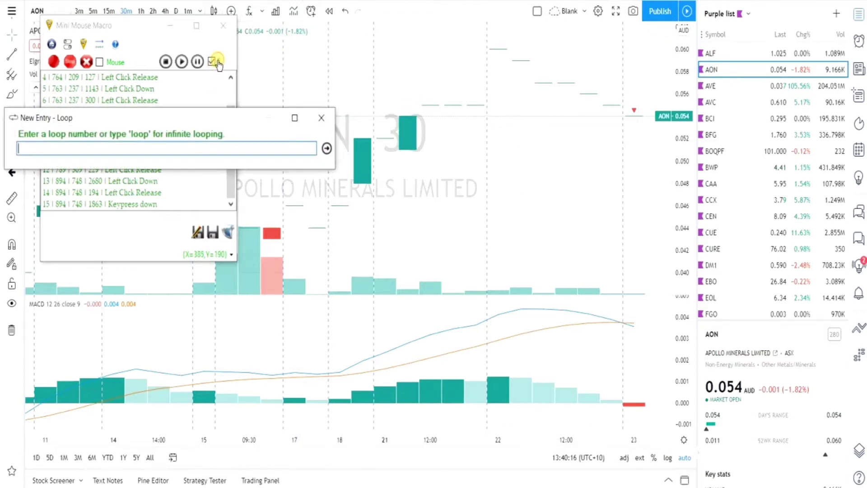
click(124, 149)
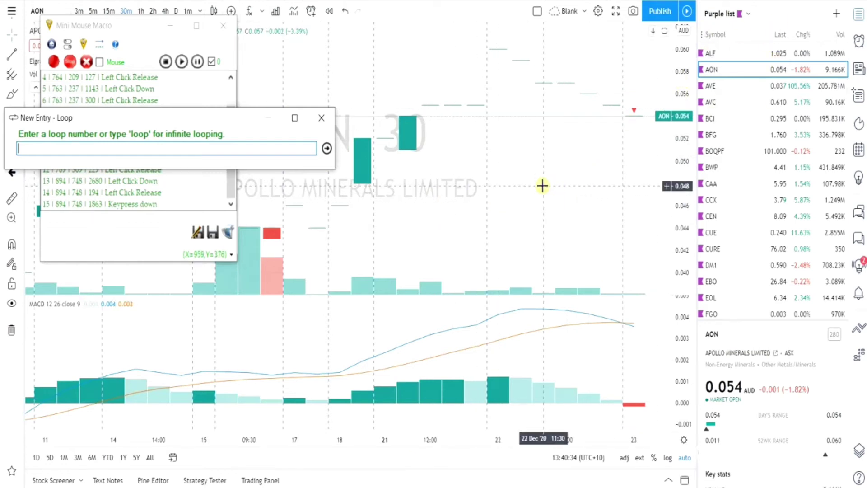
text(5)
click(327, 149)
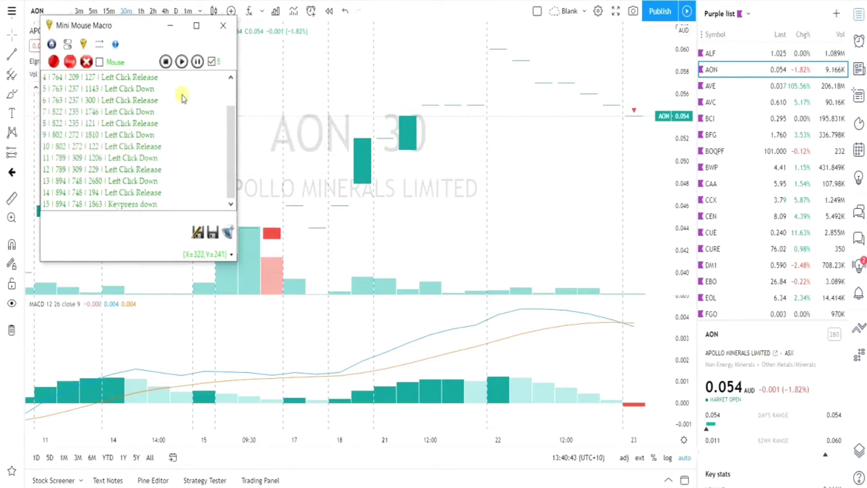
Step: Play the macro to create the AON alert: Elgrand MACD, MACD Bull, Once Per Bar Close
click(182, 62)
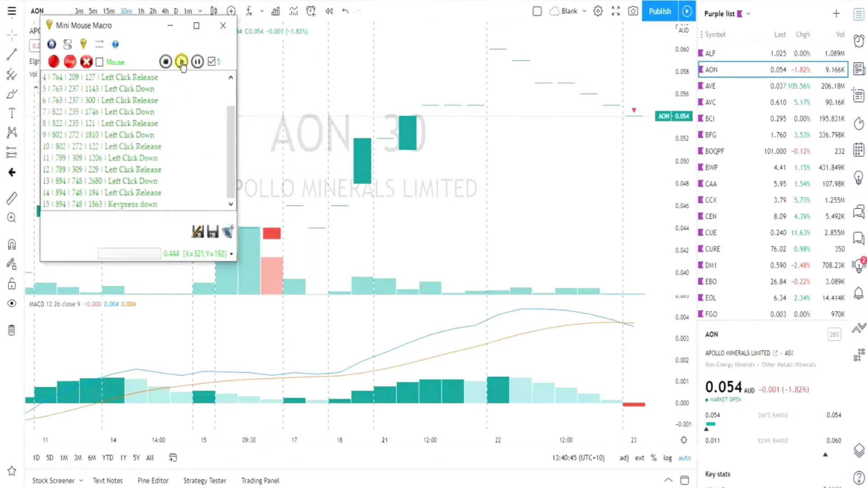
click(311, 11)
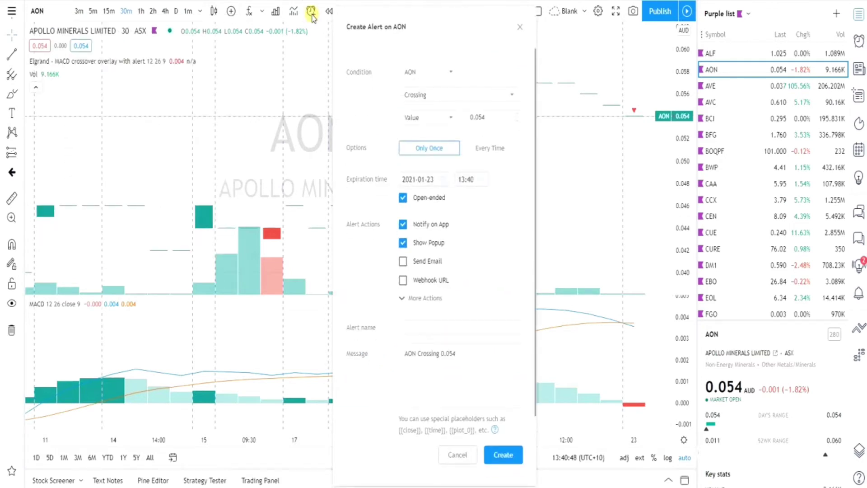
click(433, 72)
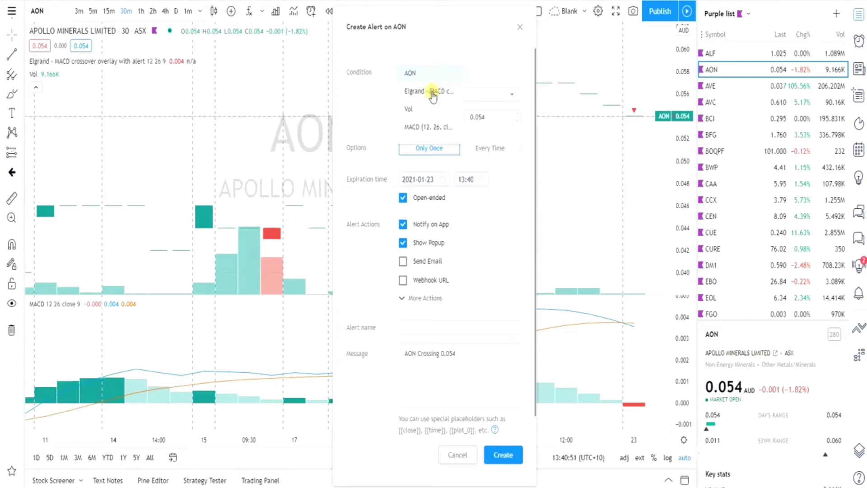
click(433, 92)
click(432, 95)
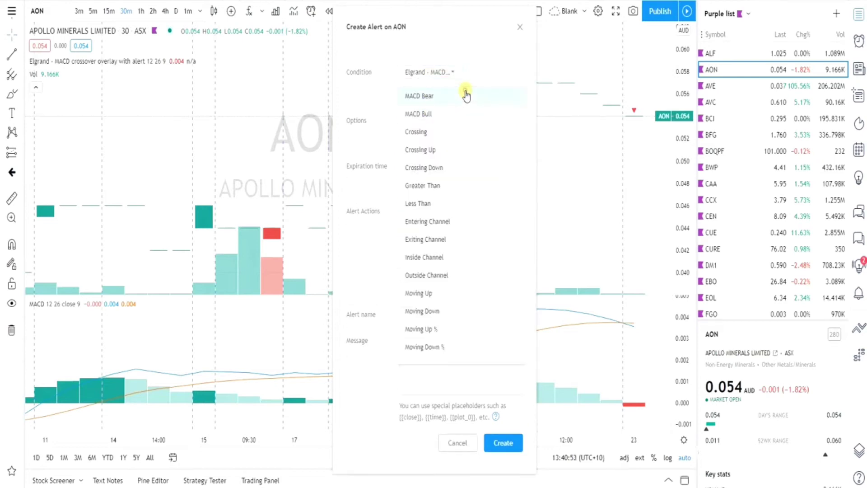
click(455, 113)
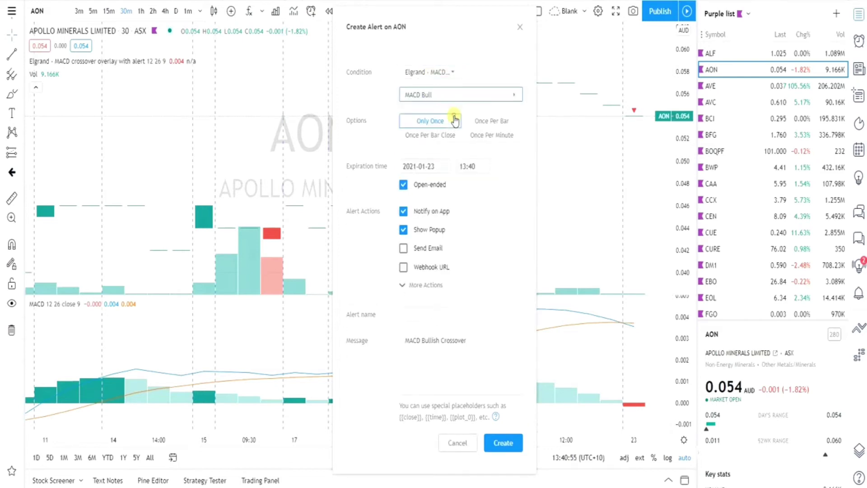
click(447, 144)
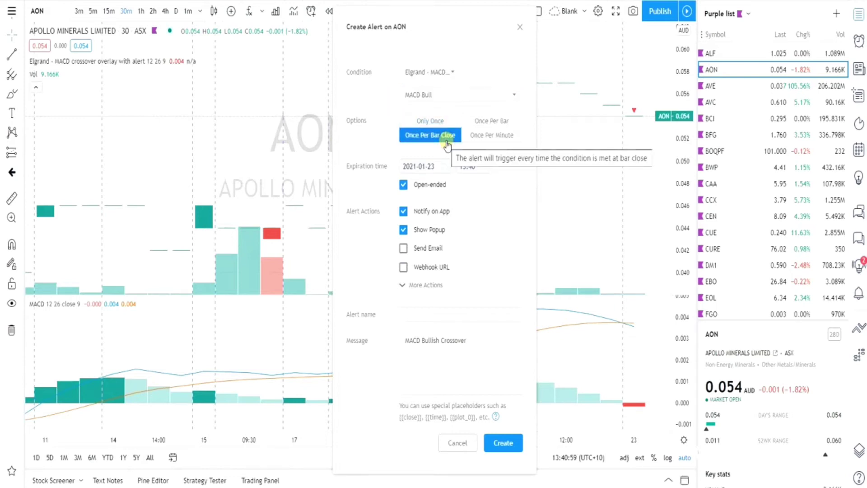
click(504, 443)
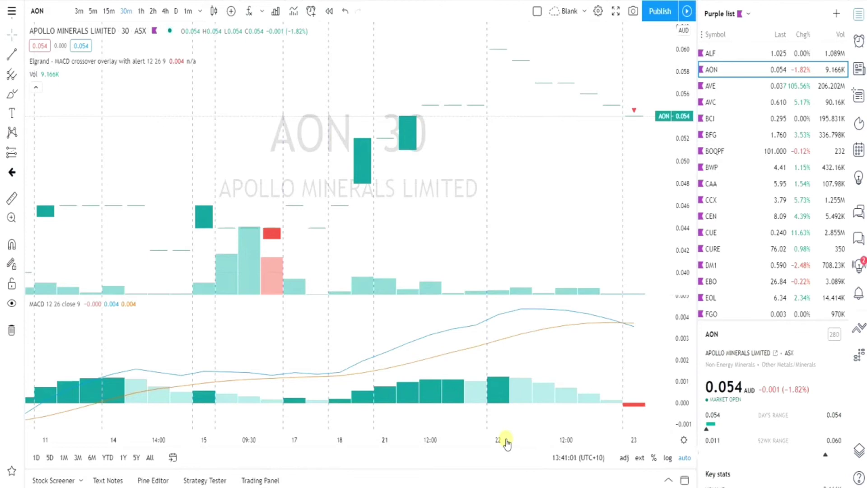
Step: Move to AVE and create its Elgrand MACD Bull alert, Once Per Bar Close
key(Down)
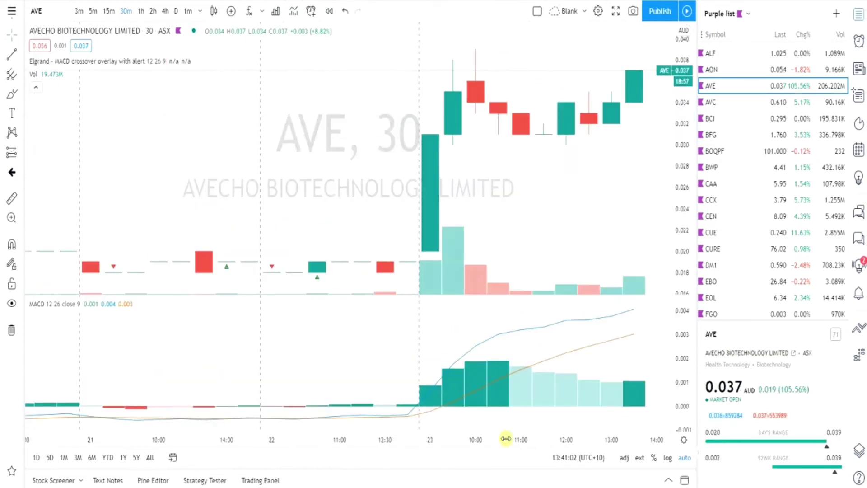
click(311, 10)
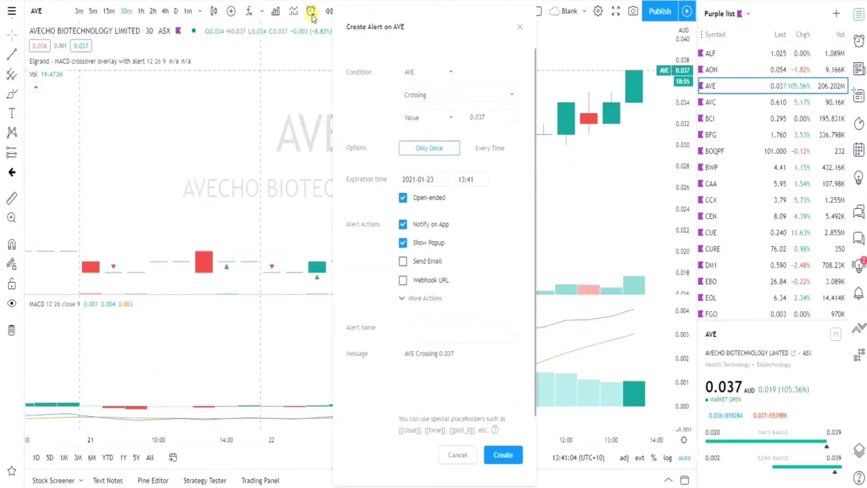
click(429, 72)
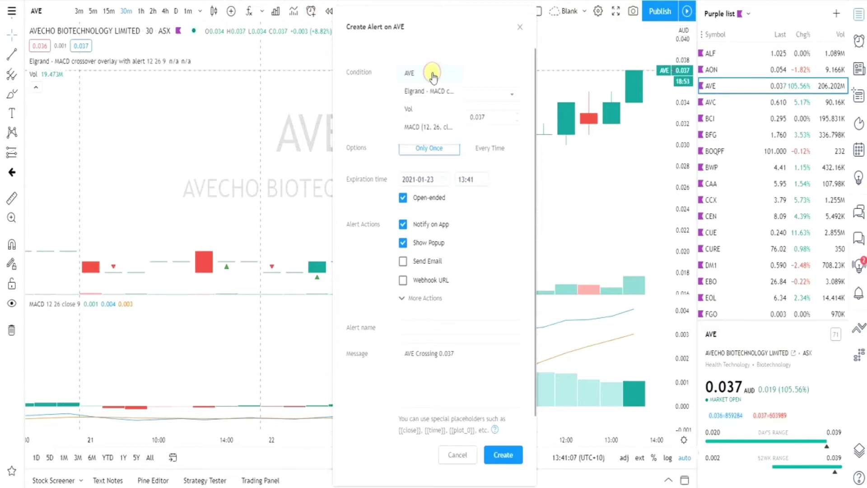
click(433, 92)
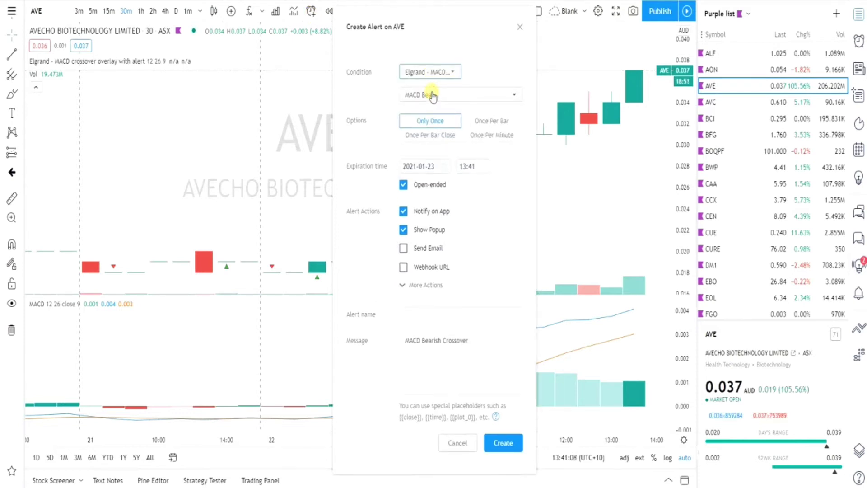
click(432, 95)
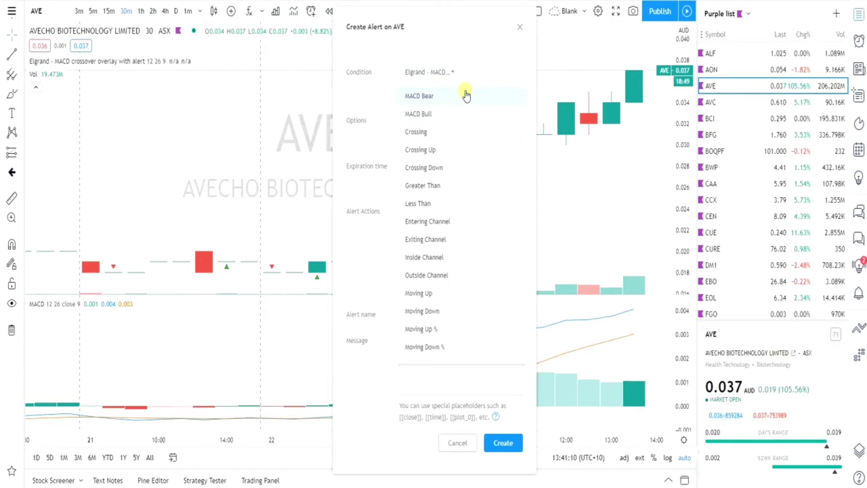
click(454, 116)
click(447, 136)
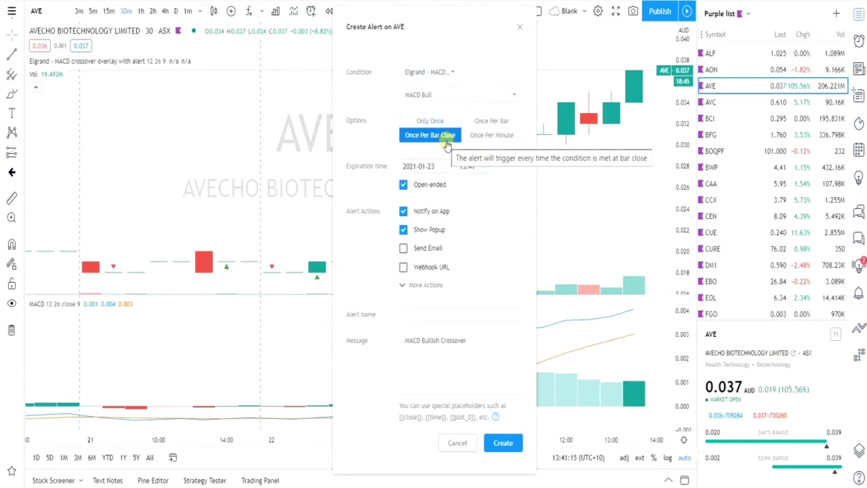
click(503, 442)
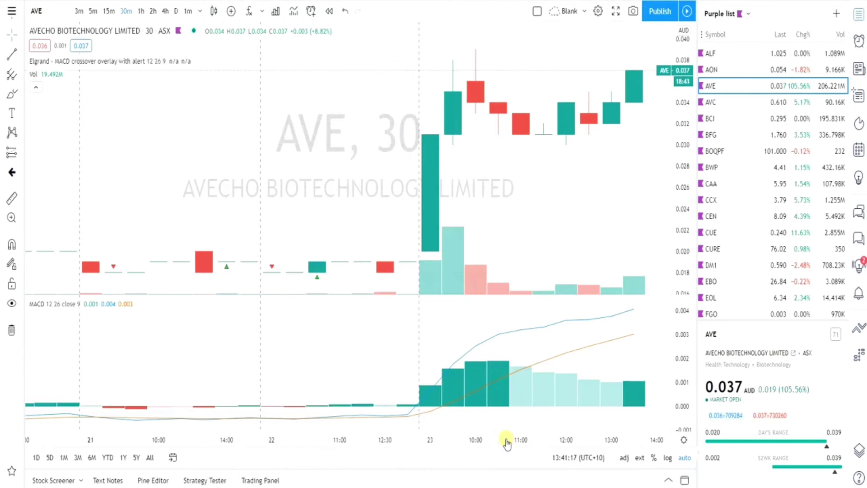
Step: Move to AVC and create its Elgrand MACD Bull alert, Once Per Bar Close
key(Down)
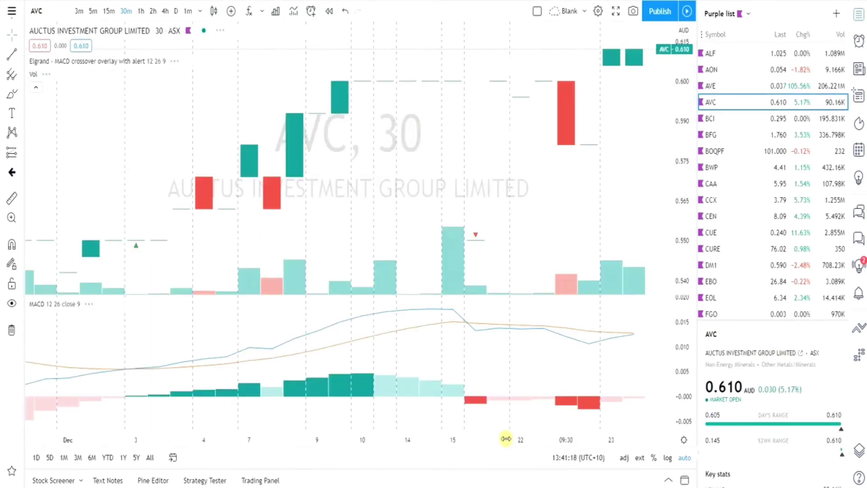
click(311, 11)
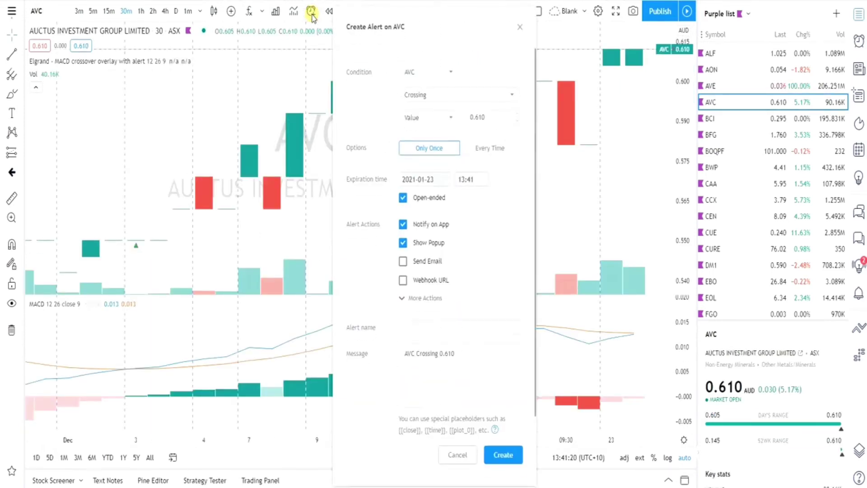
click(431, 72)
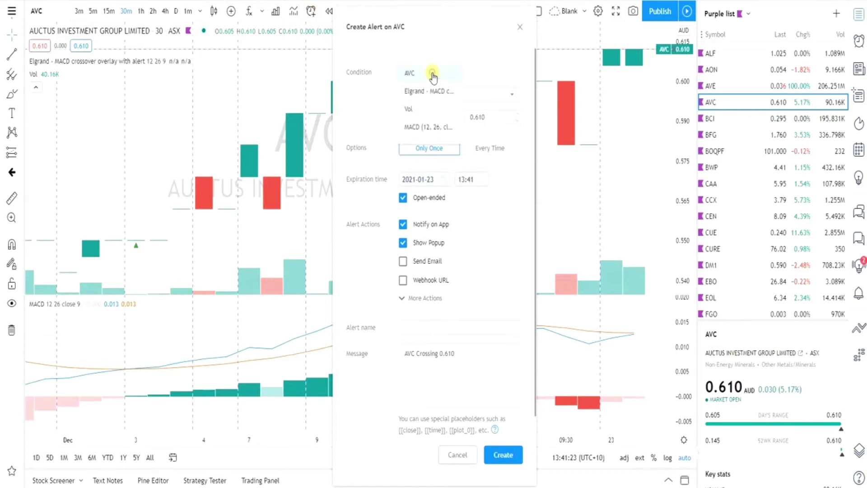
click(432, 84)
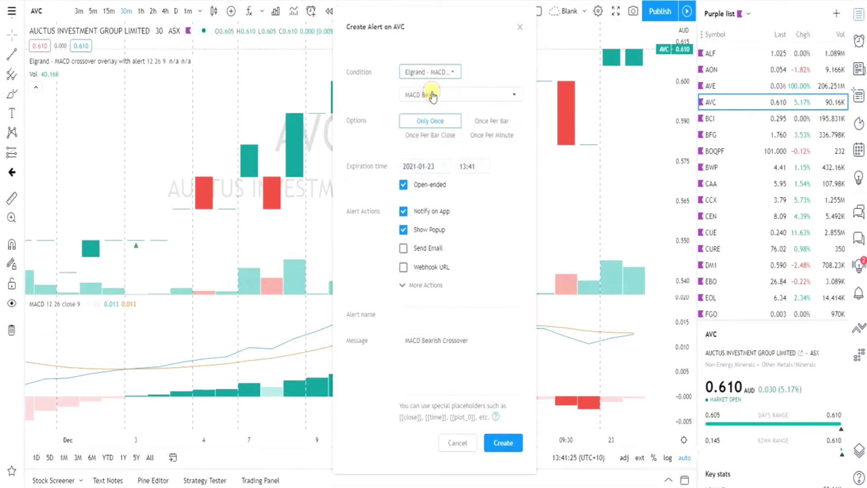
click(432, 96)
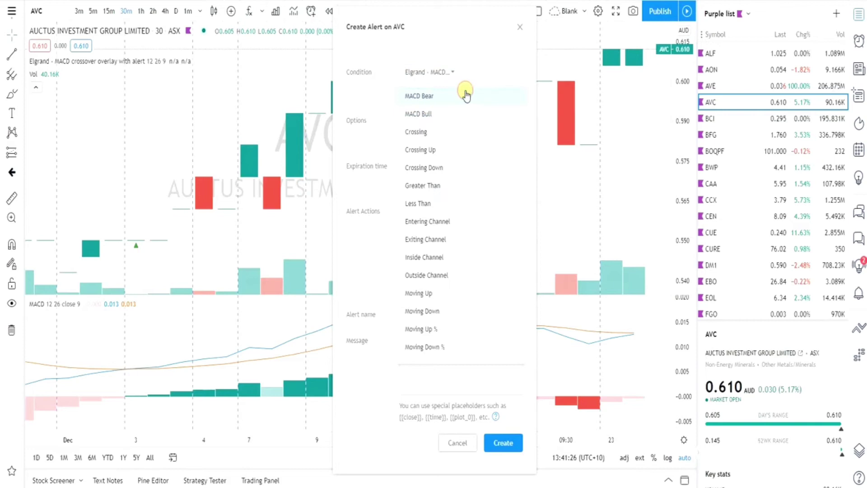
click(451, 114)
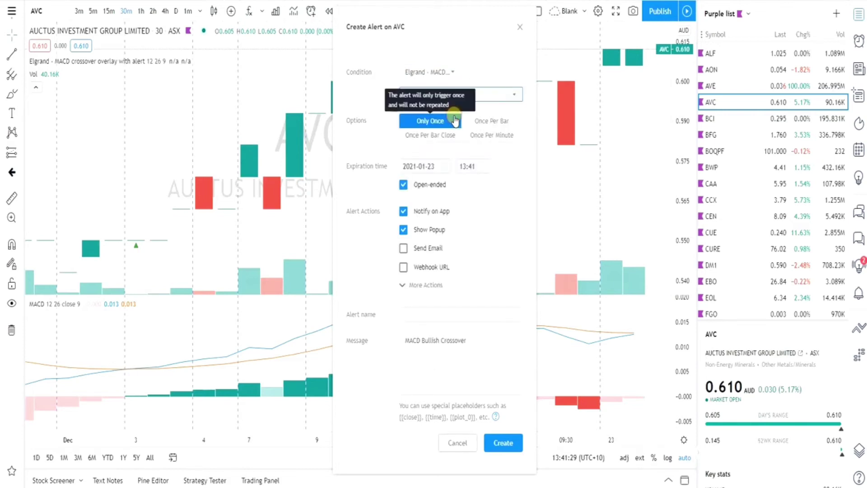
click(446, 136)
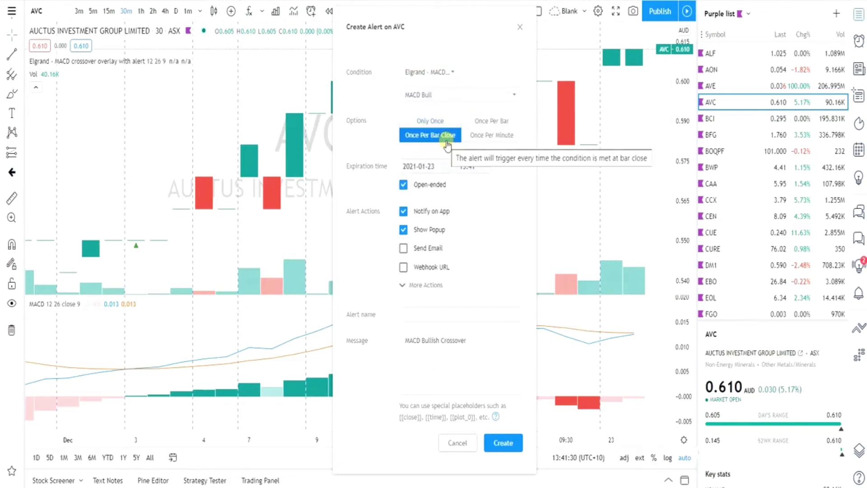
click(504, 442)
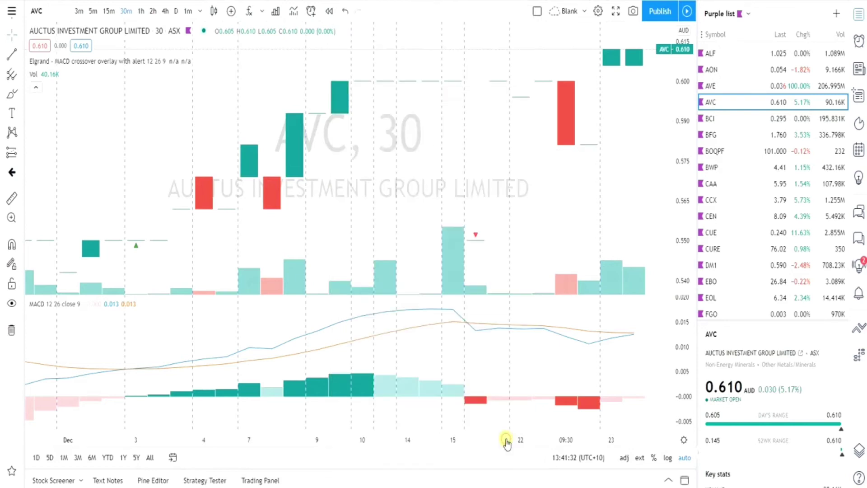
Step: Move to BCI and create its Elgrand MACD Bull alert, Once Per Bar Close
key(Down)
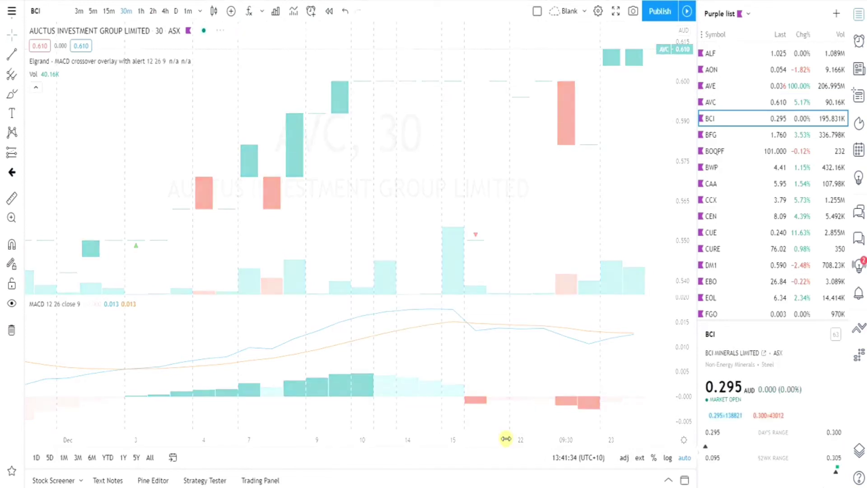
click(311, 11)
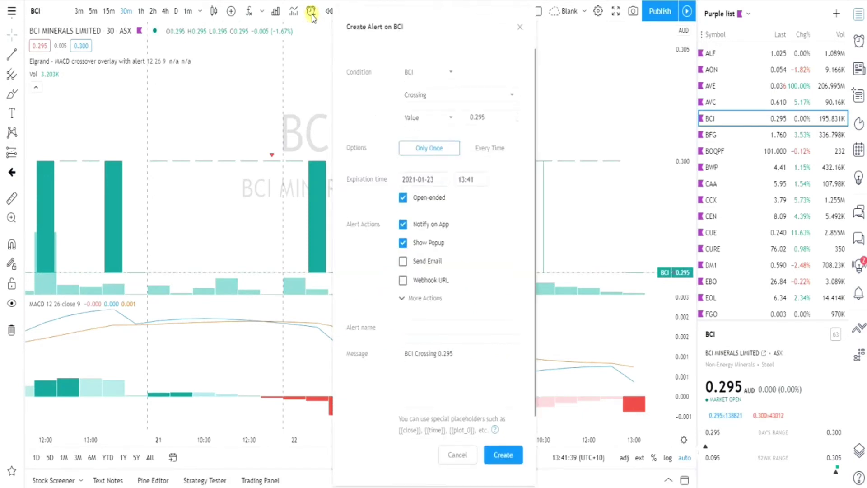
click(430, 73)
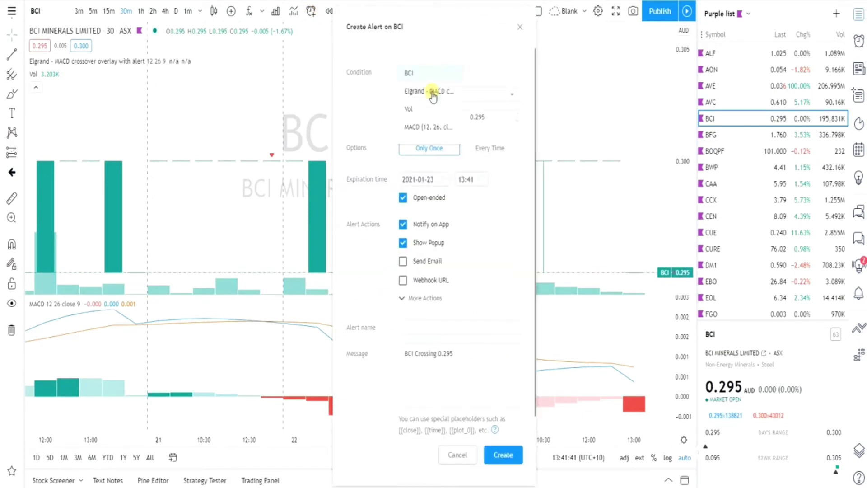
click(433, 92)
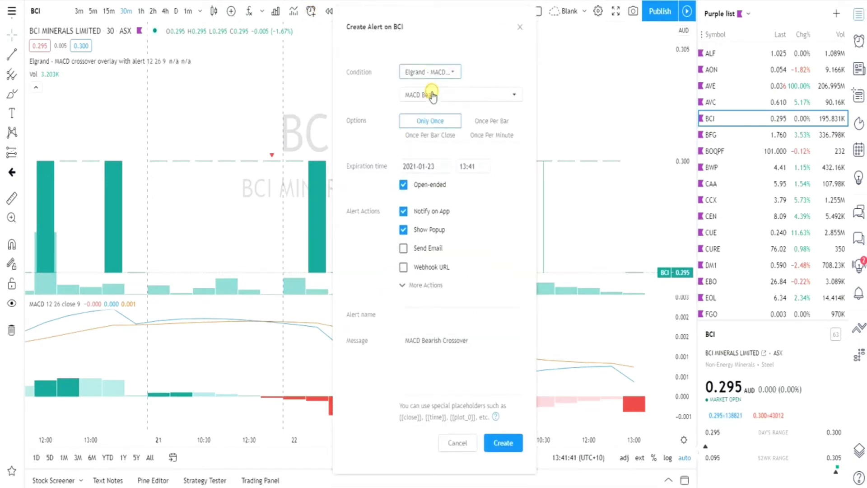
click(467, 95)
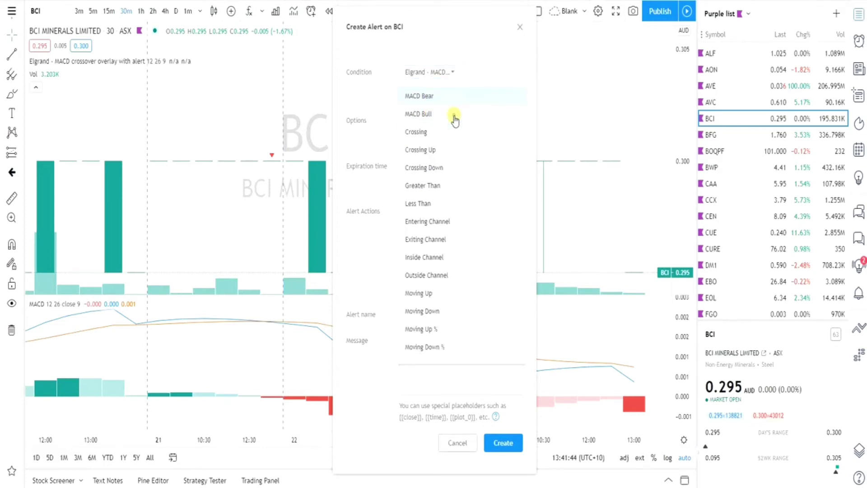
click(454, 115)
click(447, 136)
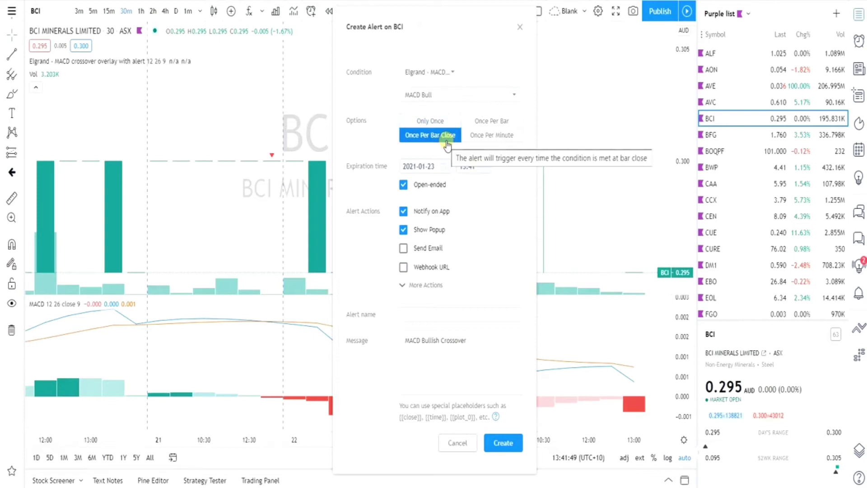
click(504, 441)
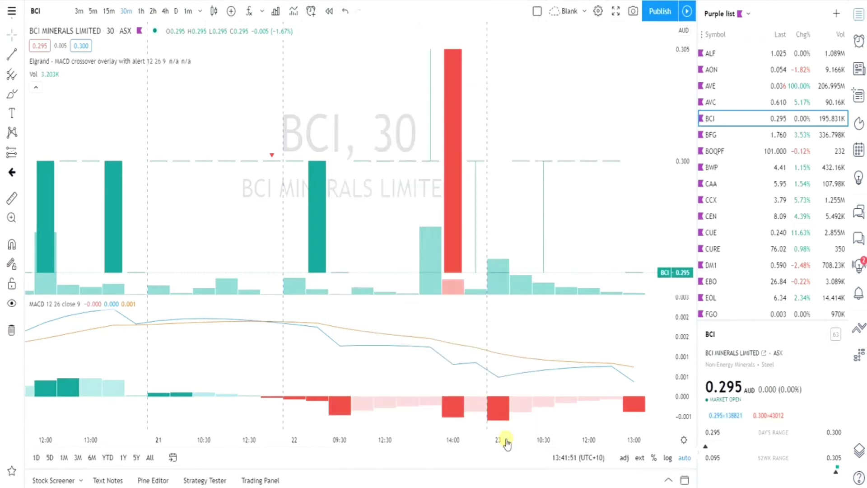
Step: Move to BFG and create its Elgrand MACD Bull alert, Once Per Bar Close
key(Down)
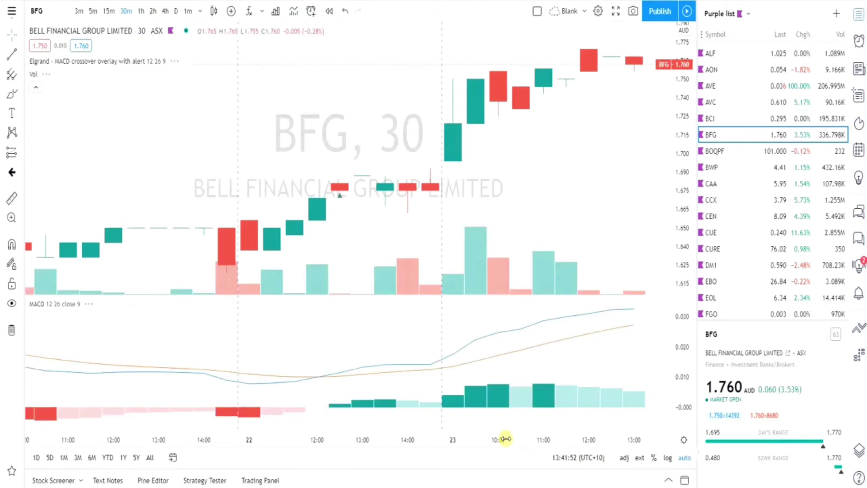
click(311, 12)
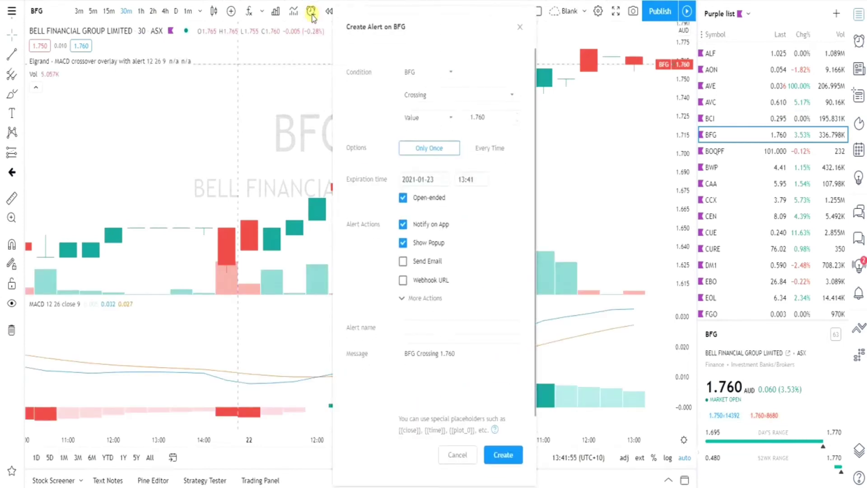
click(433, 71)
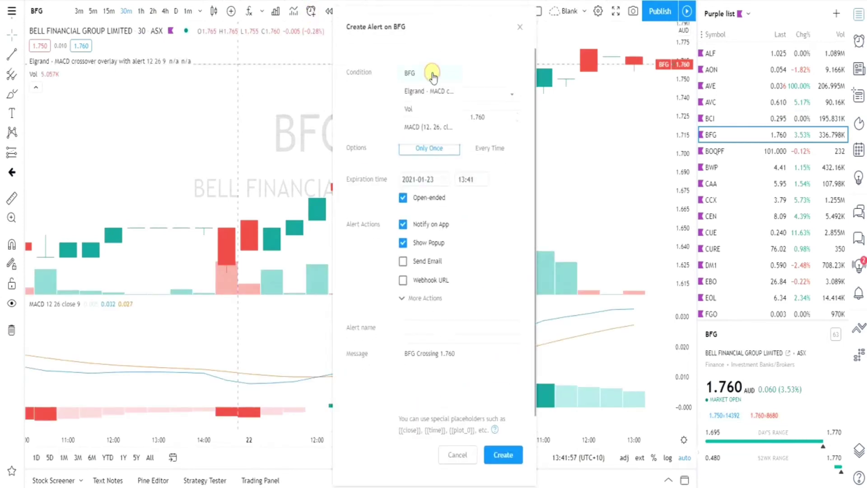
click(433, 91)
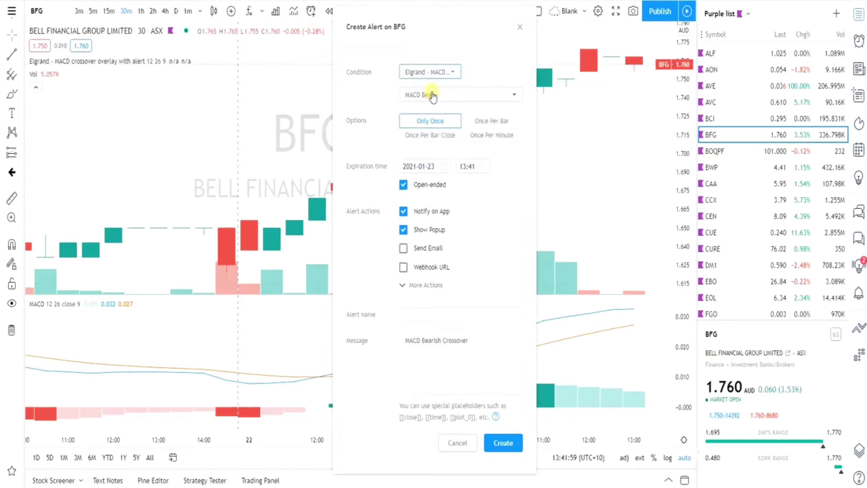
click(433, 95)
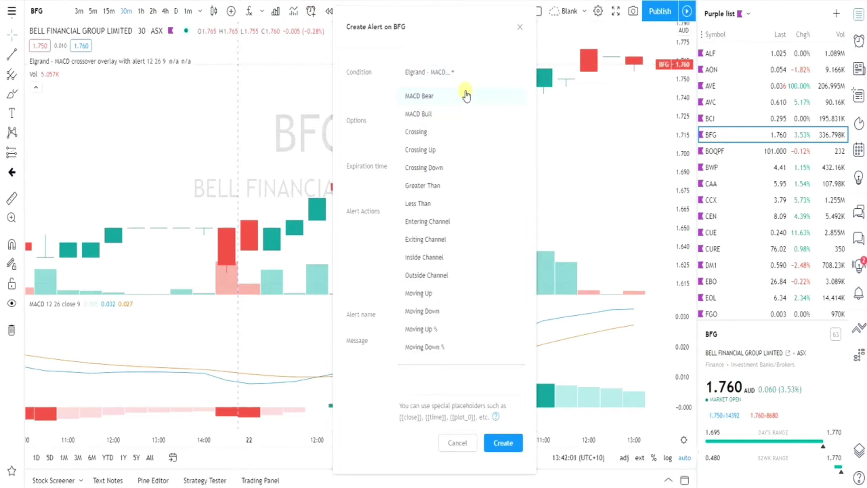
click(452, 114)
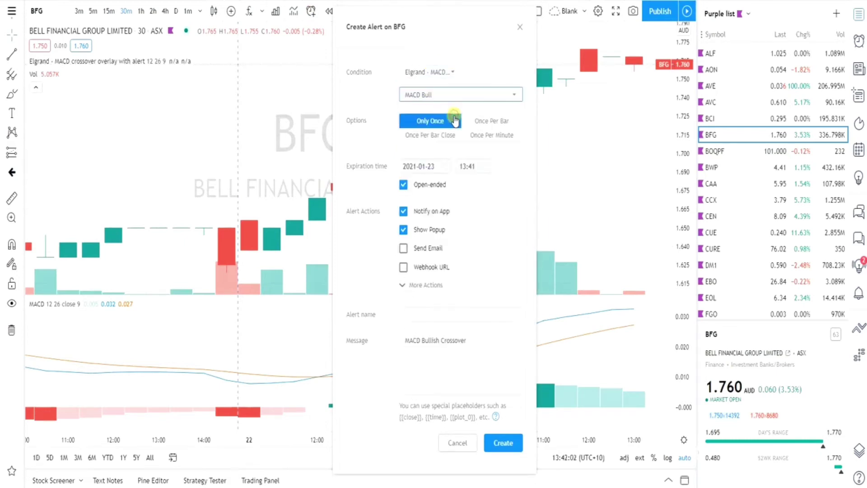
click(447, 141)
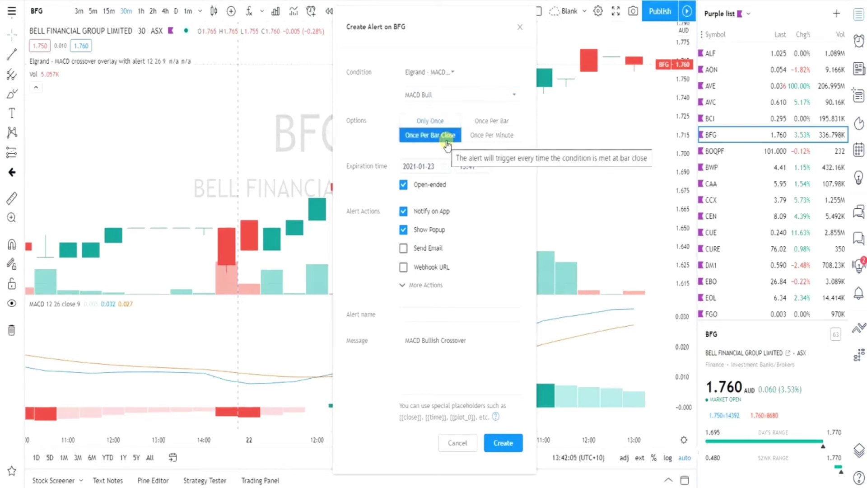
click(503, 442)
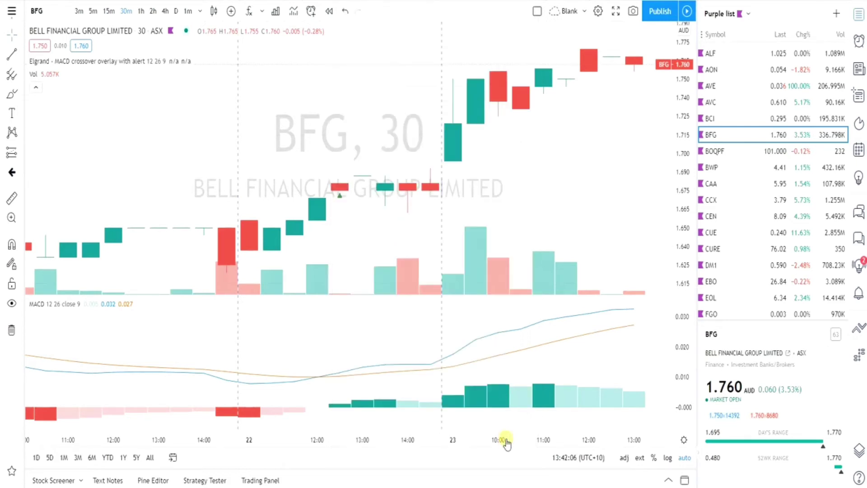
Step: Move the watchlist down to BOQPF and stop the macro to show its recorded steps
key(Down)
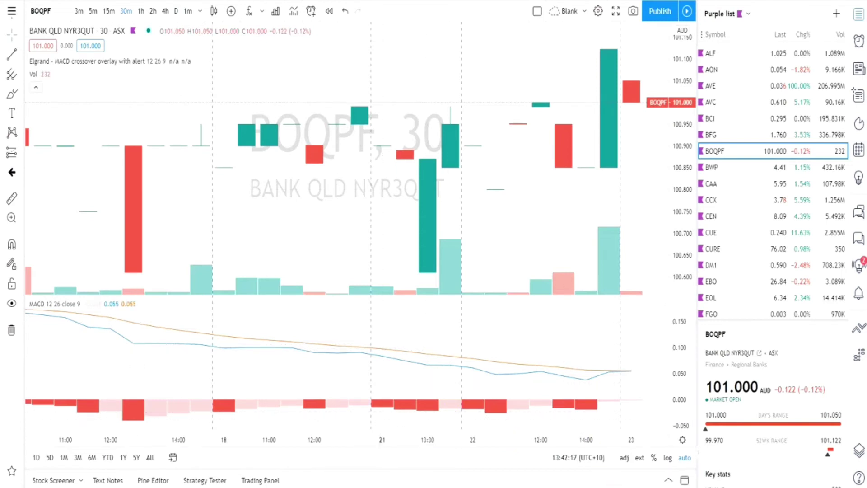
key(Escape)
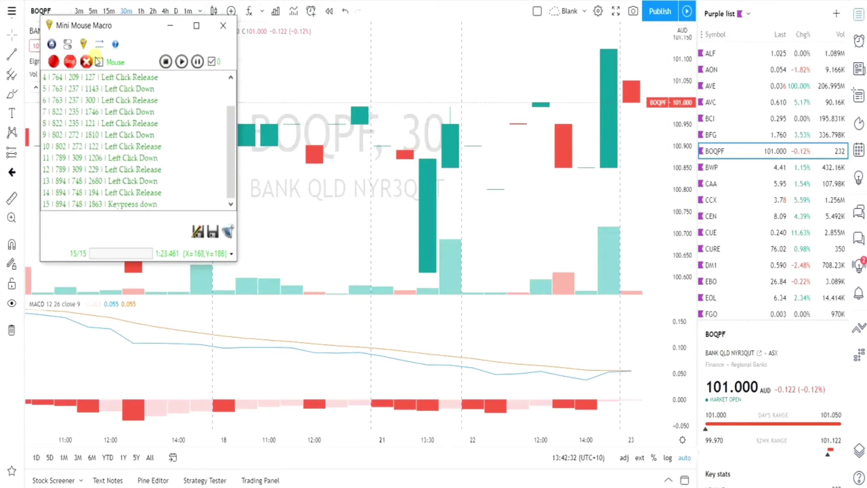
Step: Confirm clearing Mini Mouse Macro's recorded steps, then show TradingView's Alerts panel (338 of 400)
click(87, 64)
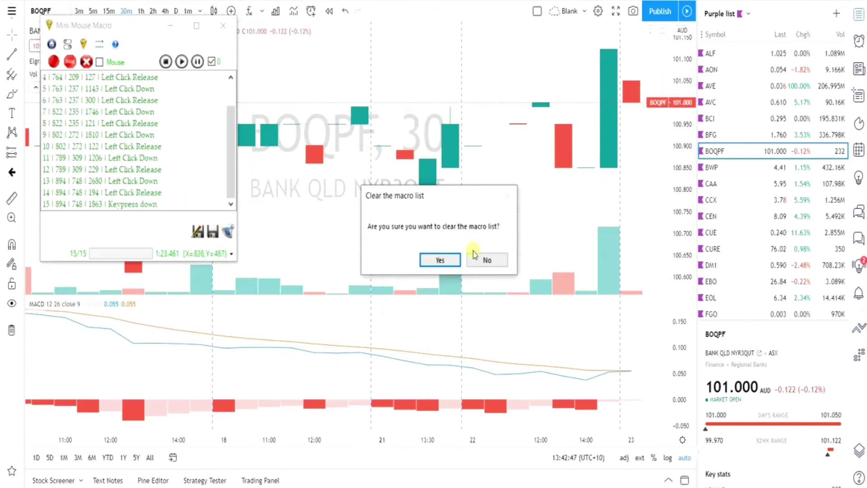
click(438, 261)
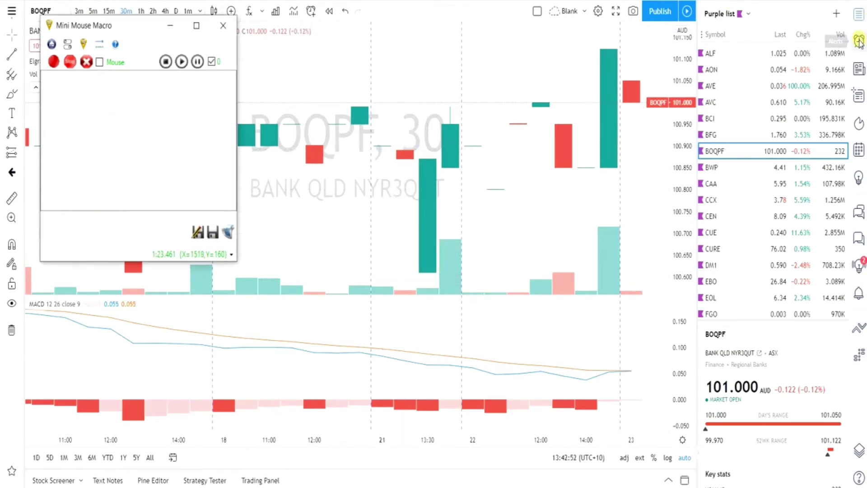
click(860, 42)
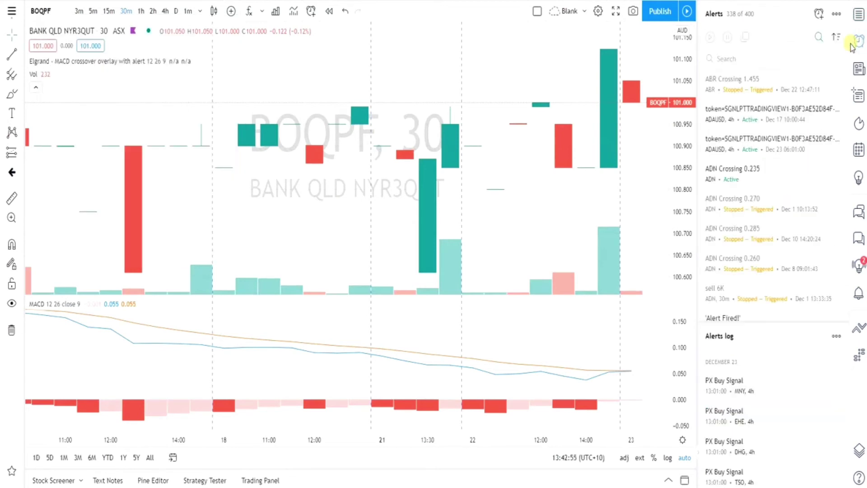
Step: Check the Alerts list options menu, then filter the alerts by entering 'macd' in the search box
mouse_move(750, 16)
click(836, 13)
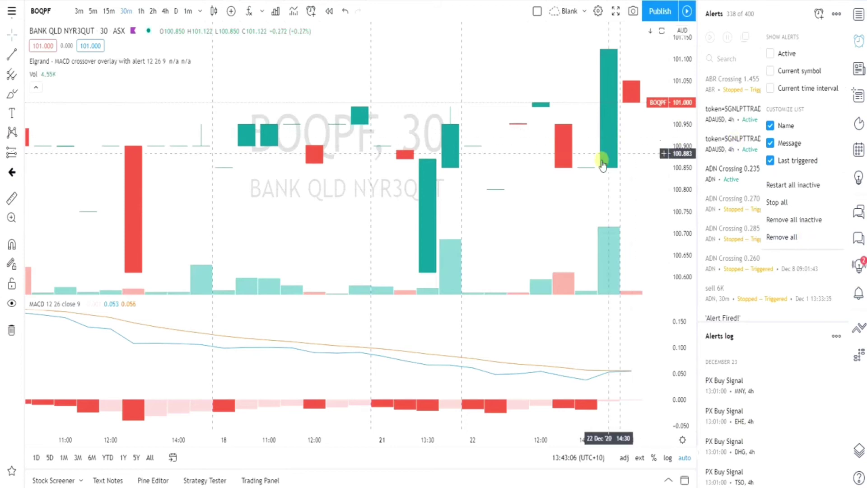
click(574, 192)
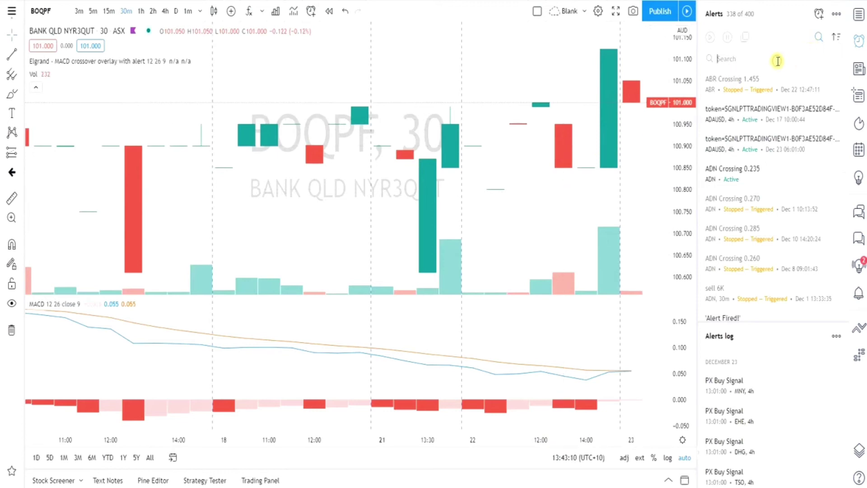
text(ma)
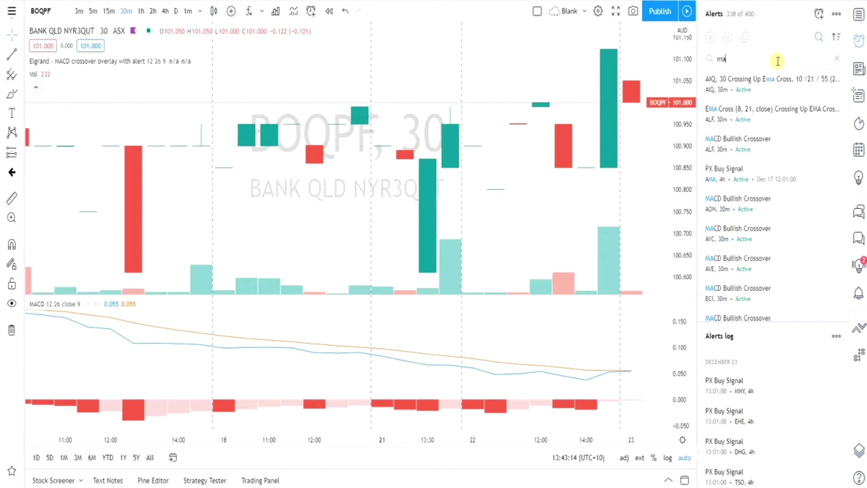
text(cd)
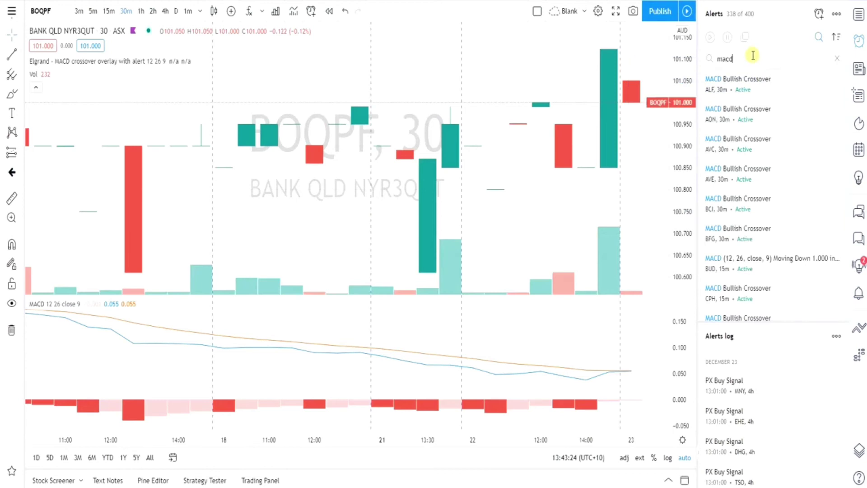
Step: Narrow the alert search to 'macd bul' and scroll through the filtered MACD Bullish Crossover alerts
text(bul)
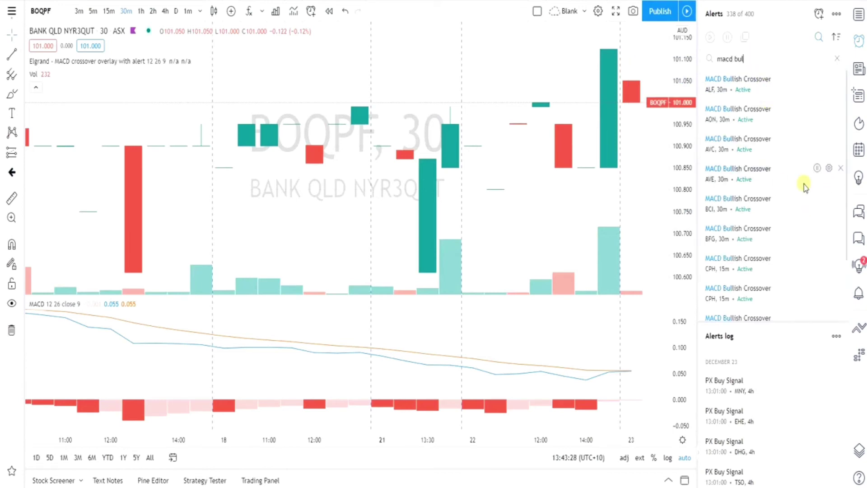
scroll(805, 186, down, 2)
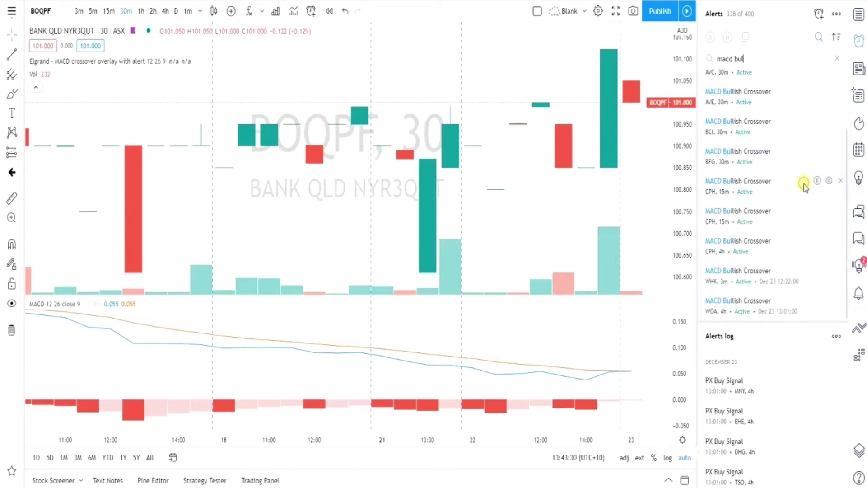
scroll(805, 185, up, 2)
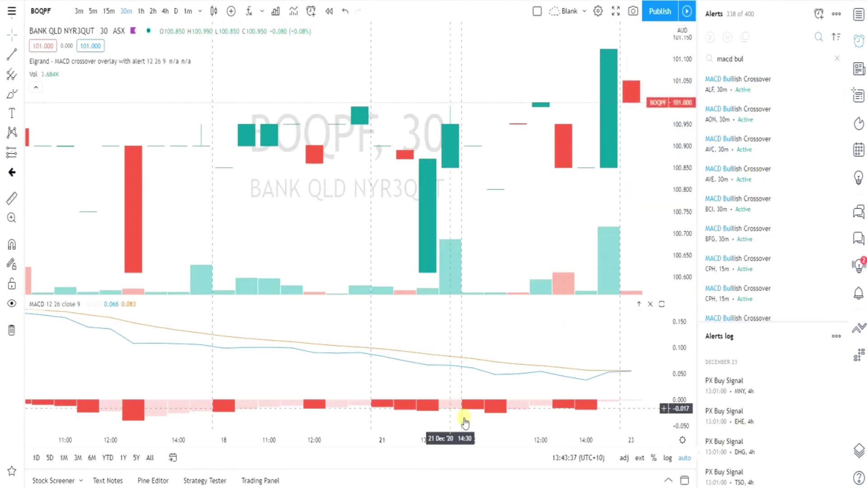
Step: Record a new macro that deletes the ALF and AON 30m MACD alerts, leaving 336 of 400
click(528, 461)
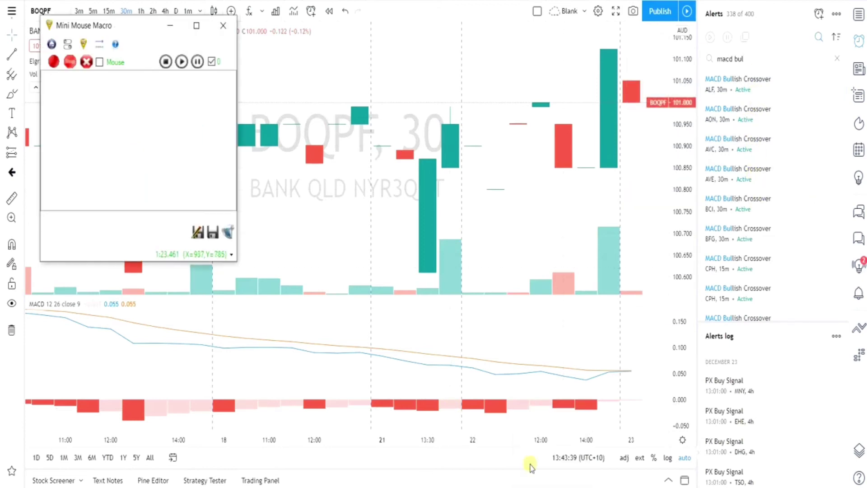
click(54, 62)
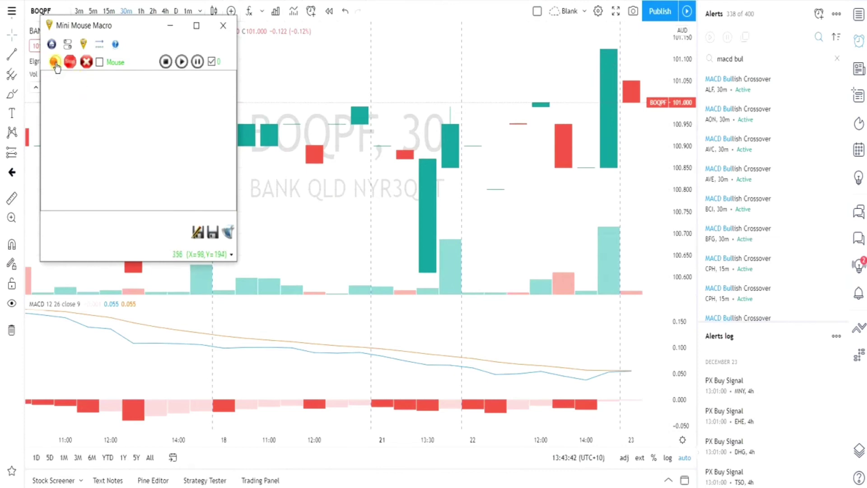
click(840, 79)
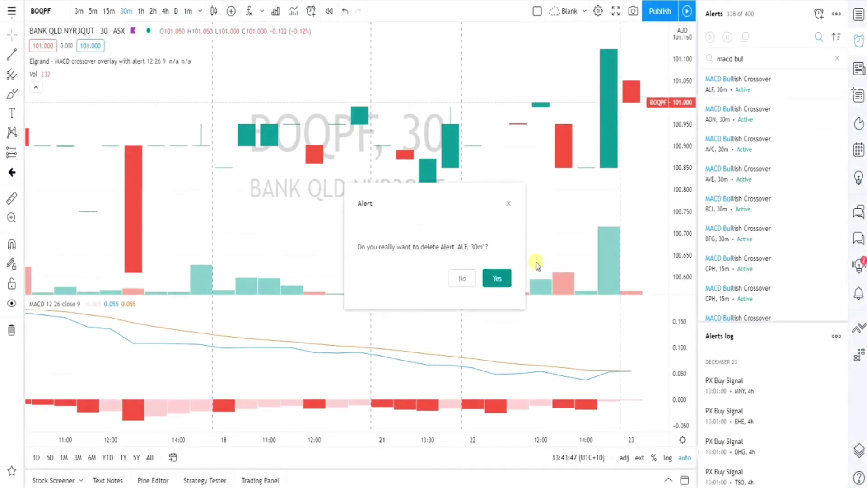
click(497, 281)
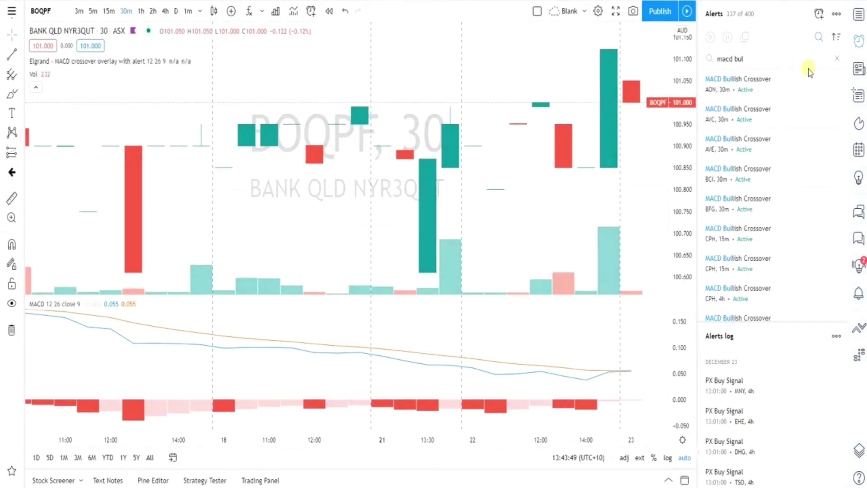
click(840, 80)
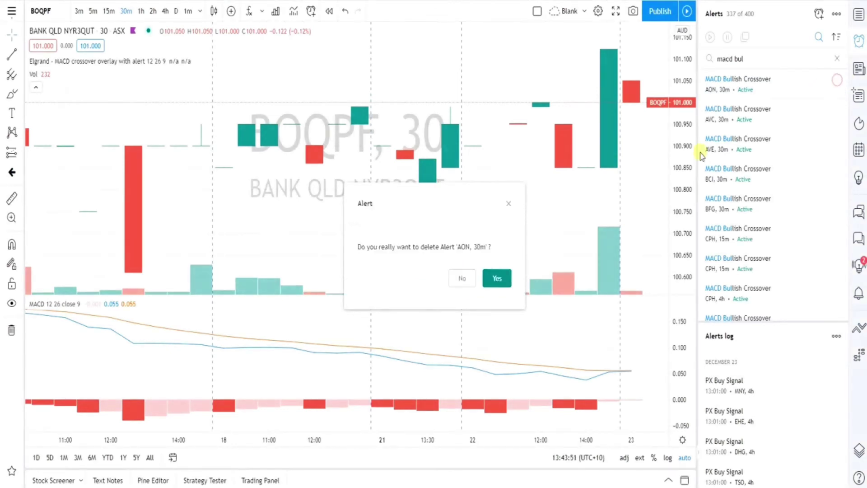
click(497, 279)
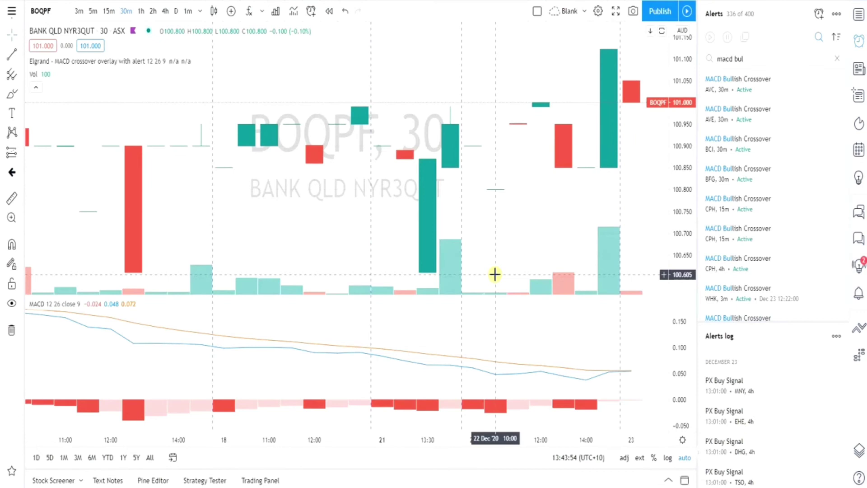
Step: Replay the recorded macro once to delete the AVC 30m MACD alert, leaving 335
key(alt+Tab)
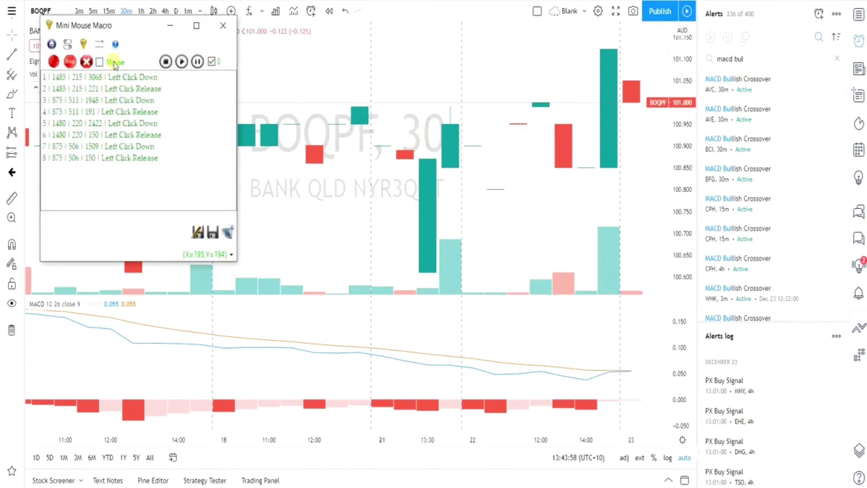
click(181, 62)
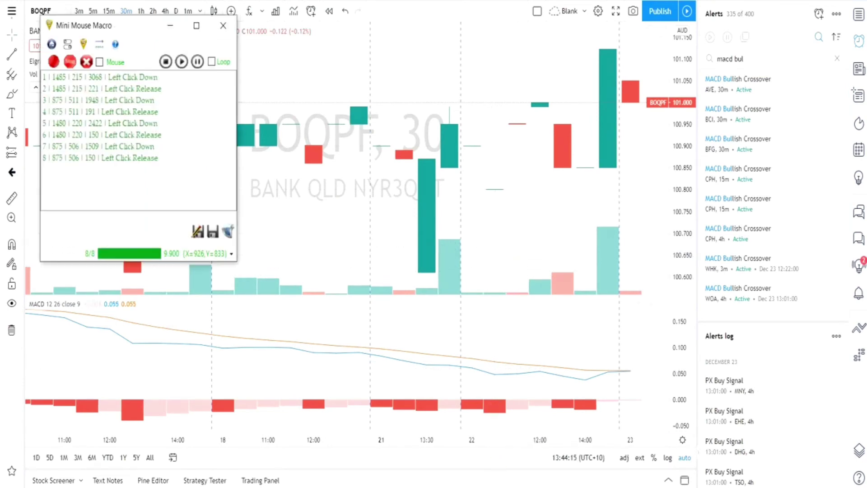
Step: Set the macro to loop 5 times and play it back, deleting the AVE and BCI alerts
click(222, 62)
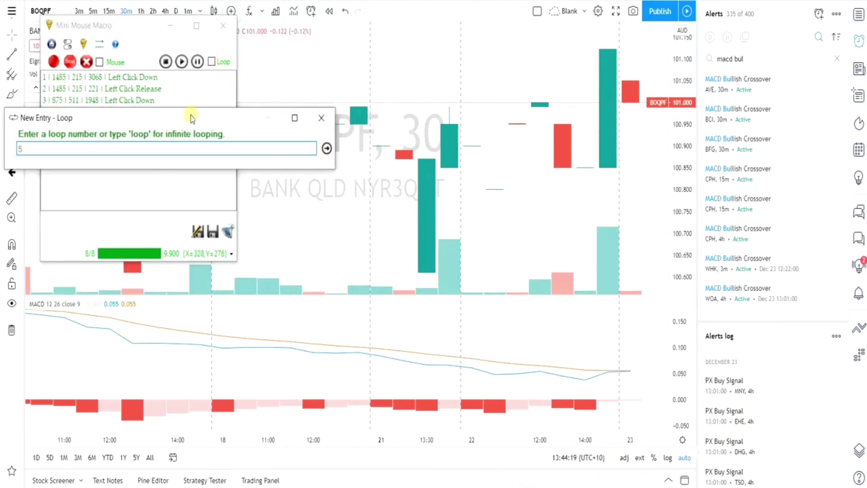
click(211, 63)
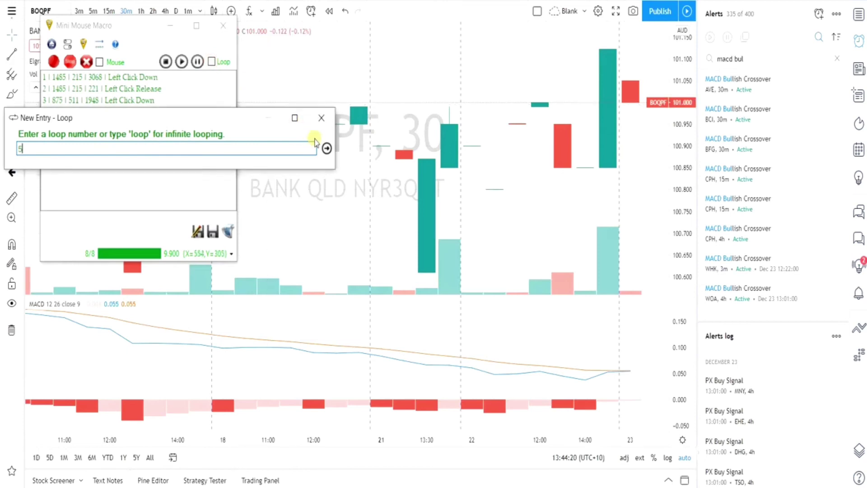
click(327, 148)
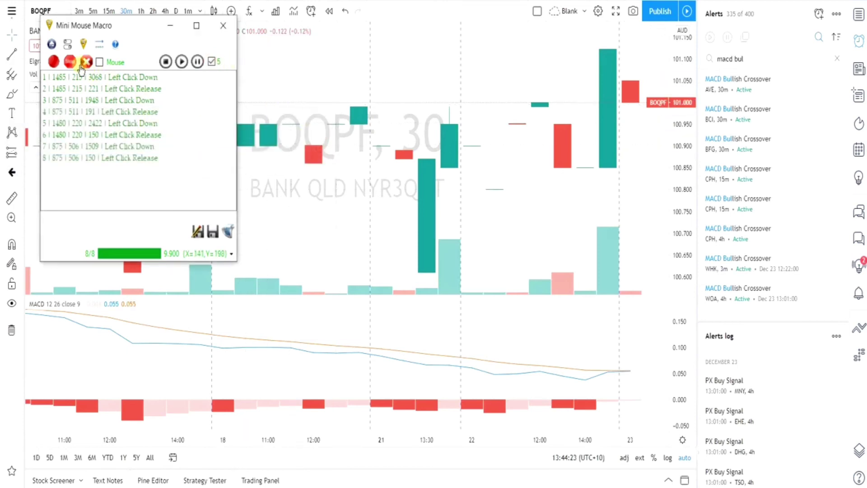
click(182, 61)
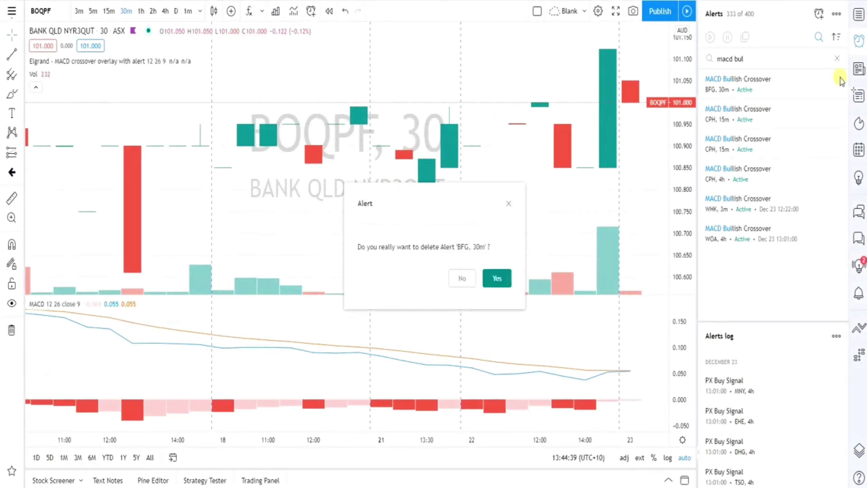
Step: Delete the remaining BFG 30m, two CPH 15m, CPH 4h, WHK 3m and WOA 4h alerts
click(496, 277)
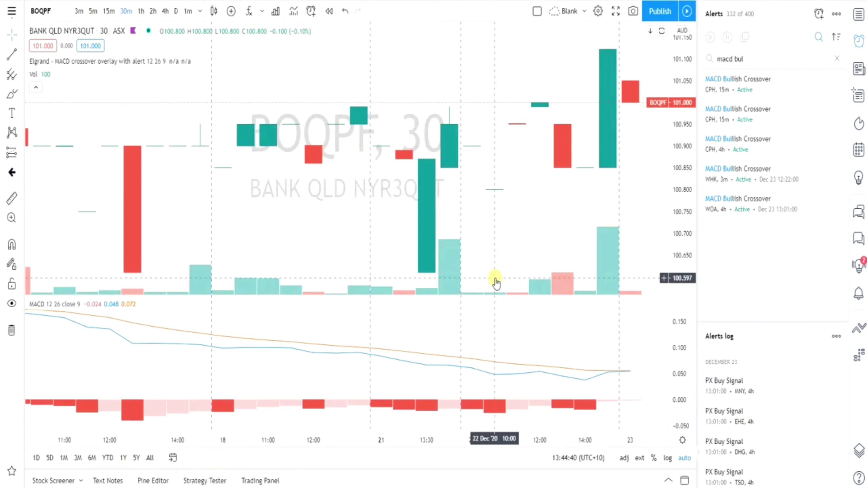
click(837, 80)
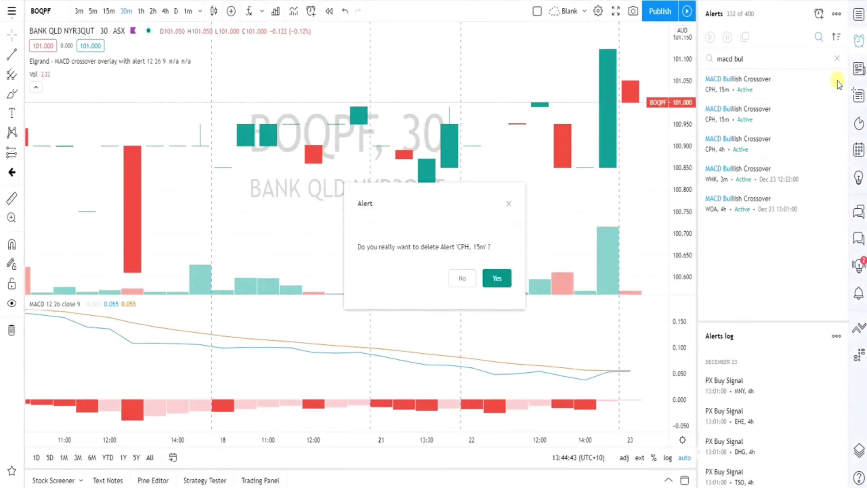
click(496, 278)
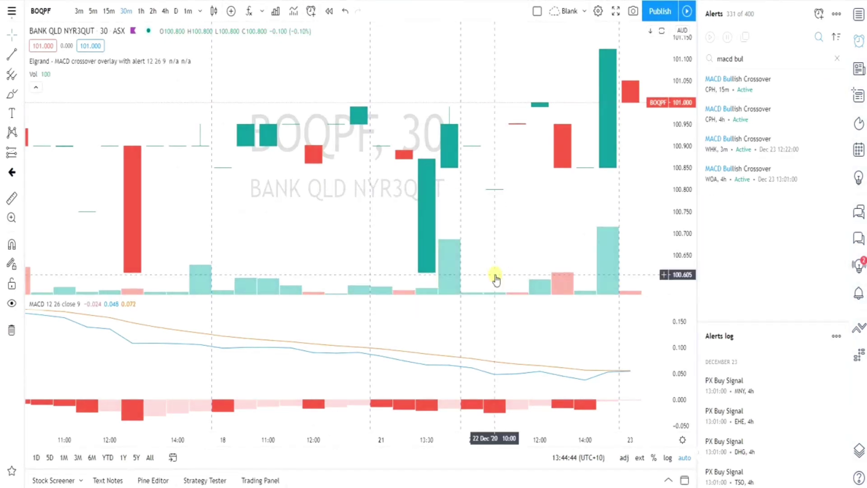
click(839, 79)
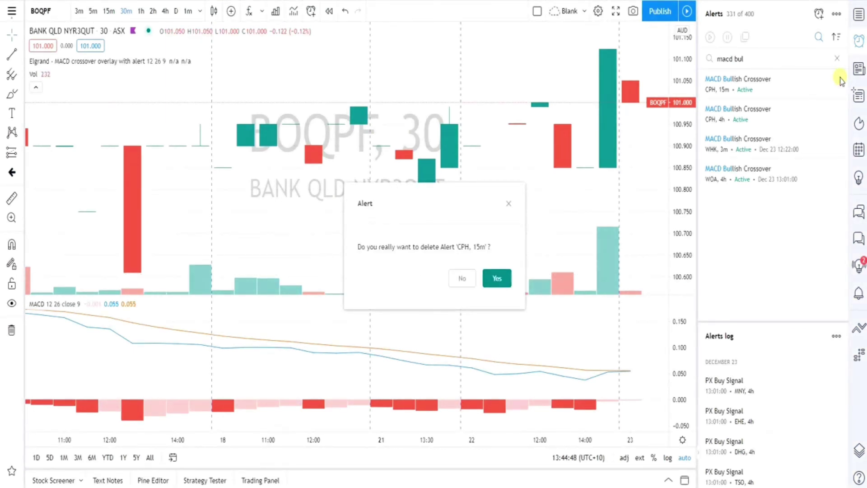
click(497, 277)
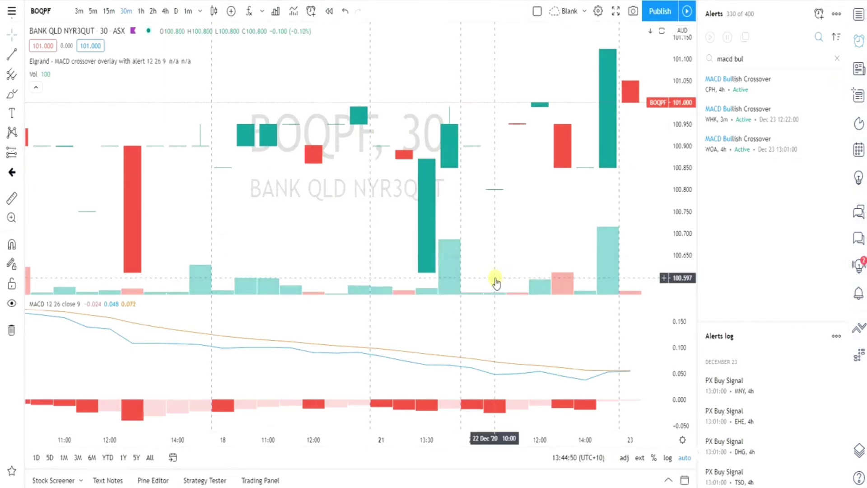
click(838, 79)
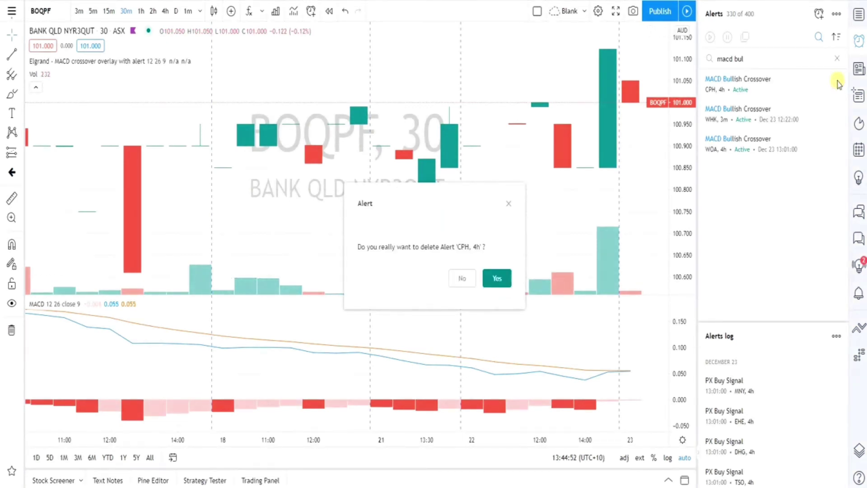
click(497, 278)
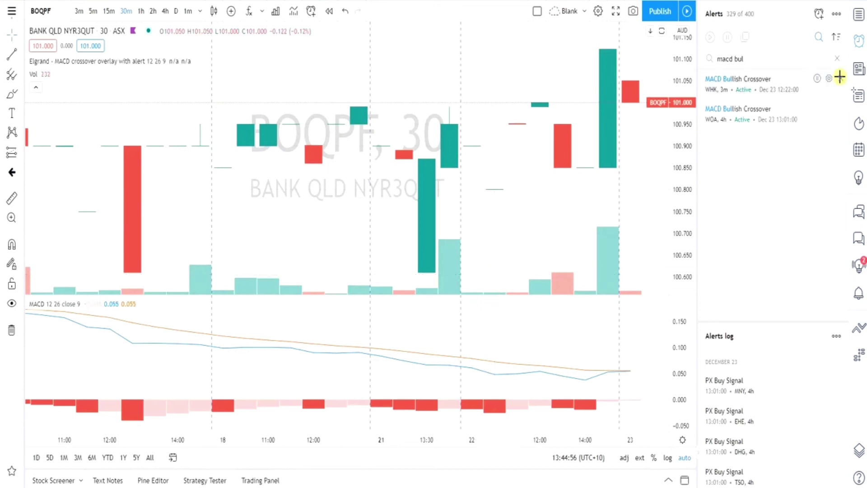
click(838, 80)
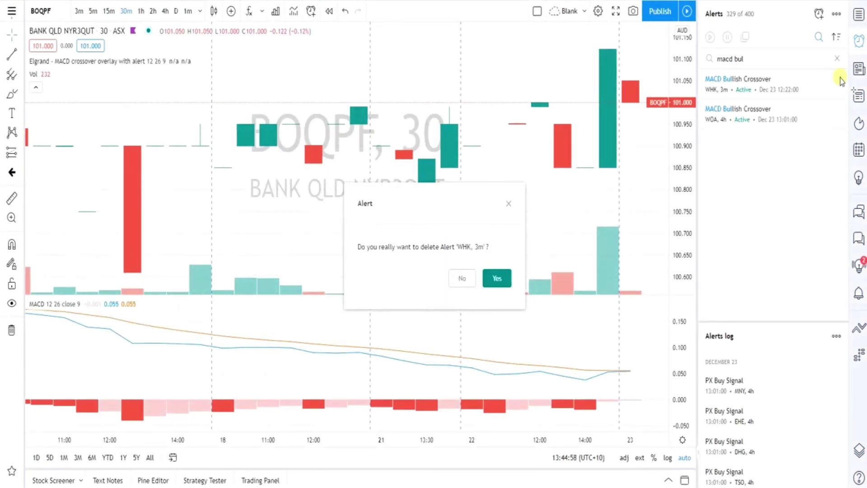
click(496, 278)
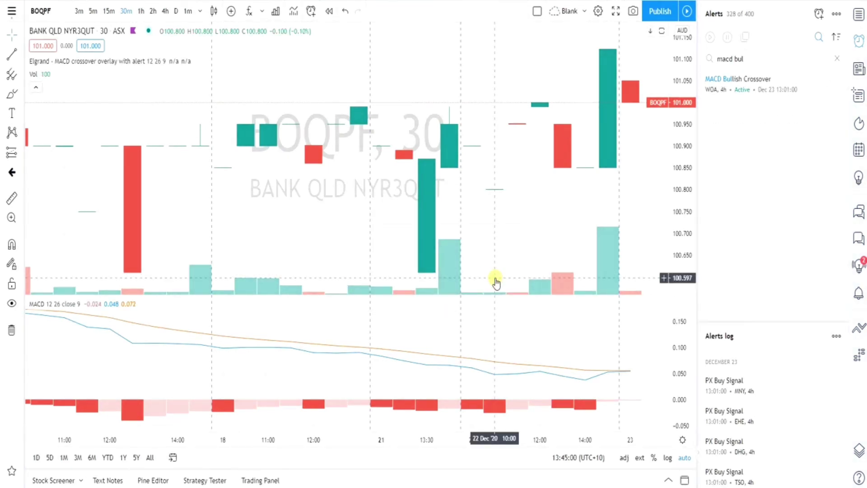
click(838, 80)
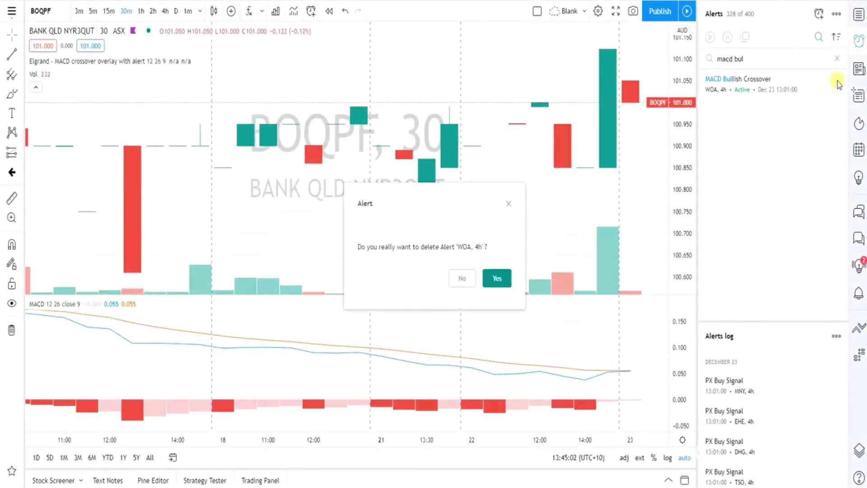
click(497, 278)
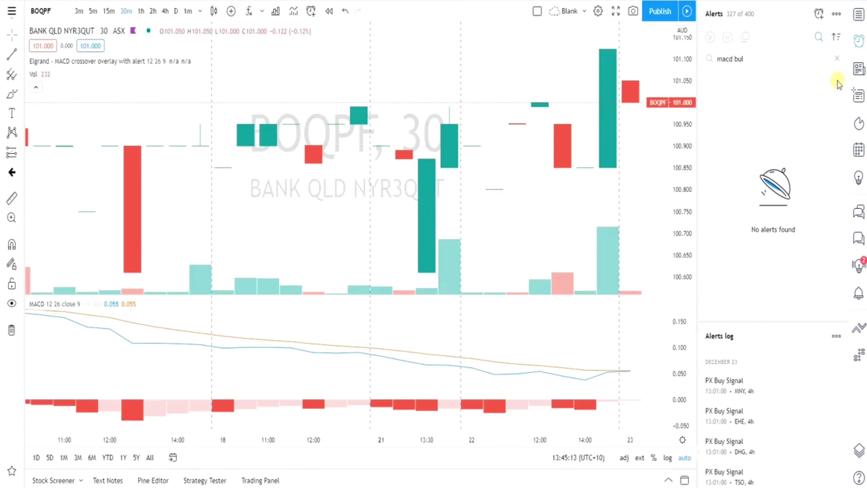
Step: Pan the chart back to earlier bars and bring Mini Mouse Macro to the front
drag(510, 265, 513, 293)
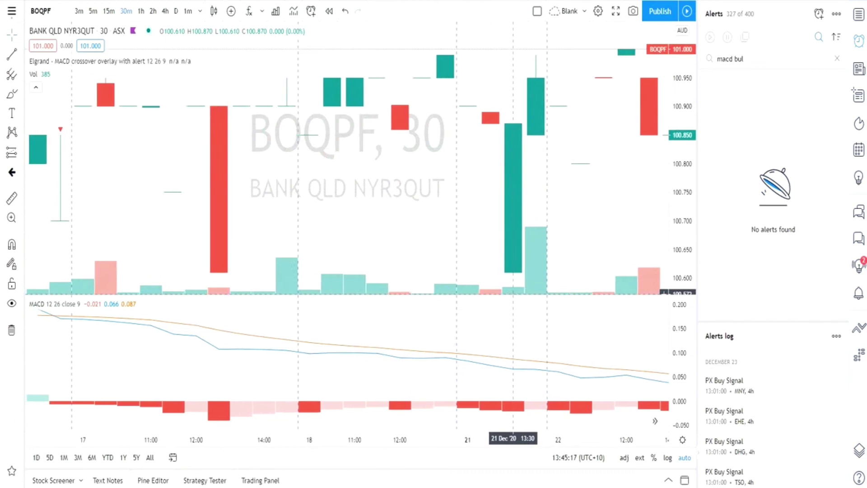
click(528, 447)
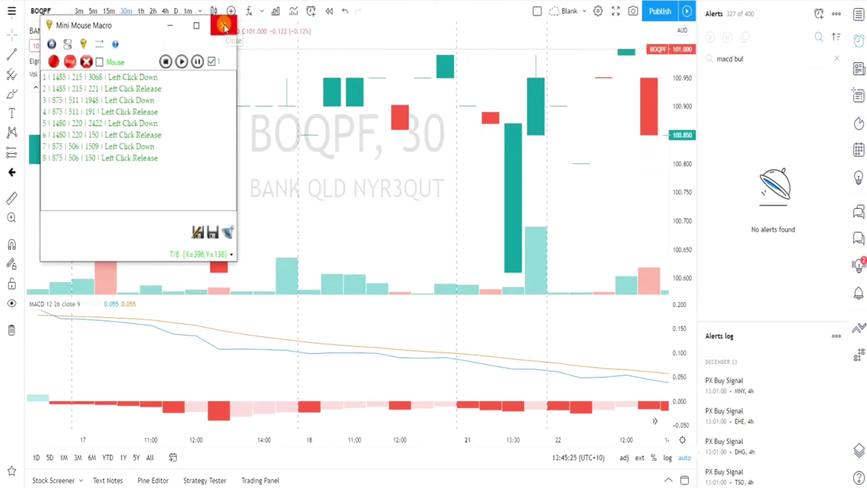
Step: Review the Quick Launch settings, minimise Mini Mouse Macro, and pan the chart to bars through 23 Dec
click(67, 43)
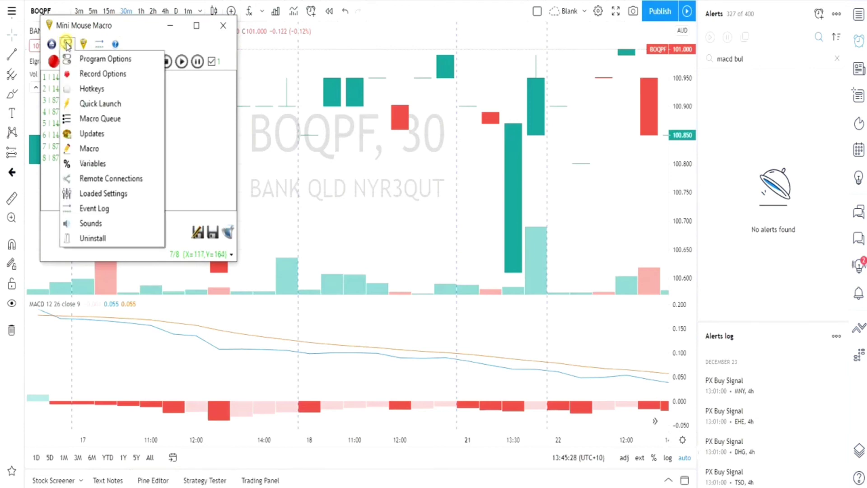
click(113, 104)
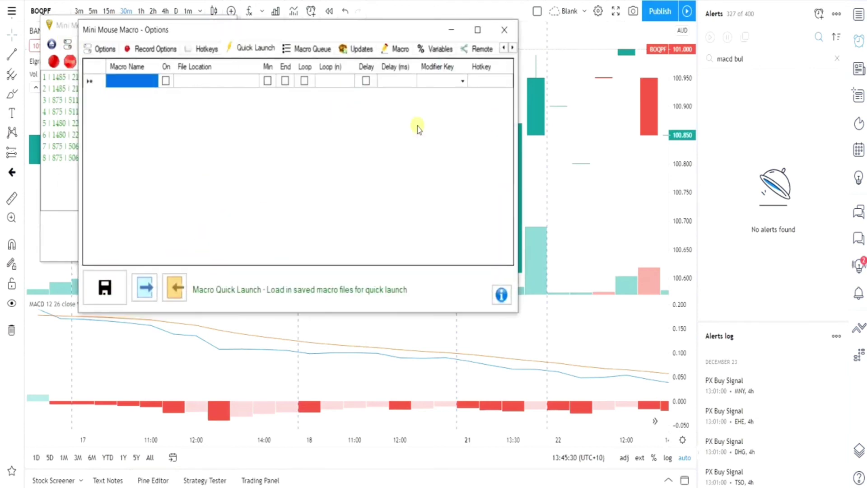
click(504, 30)
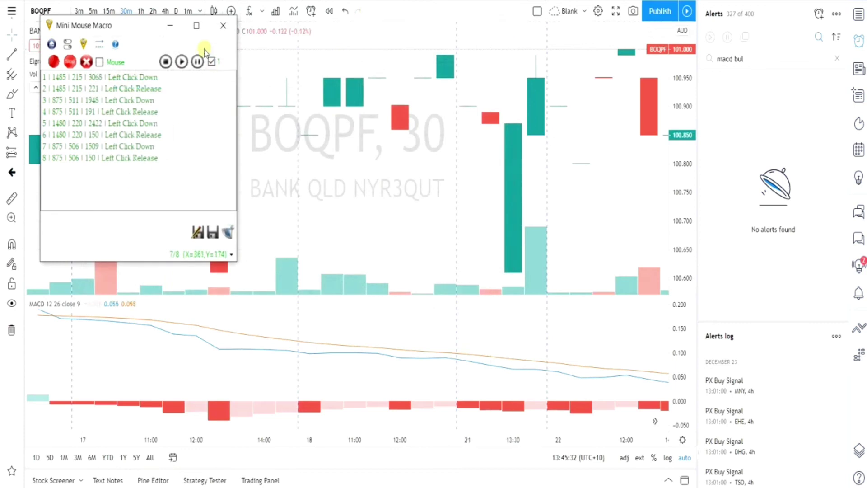
click(171, 28)
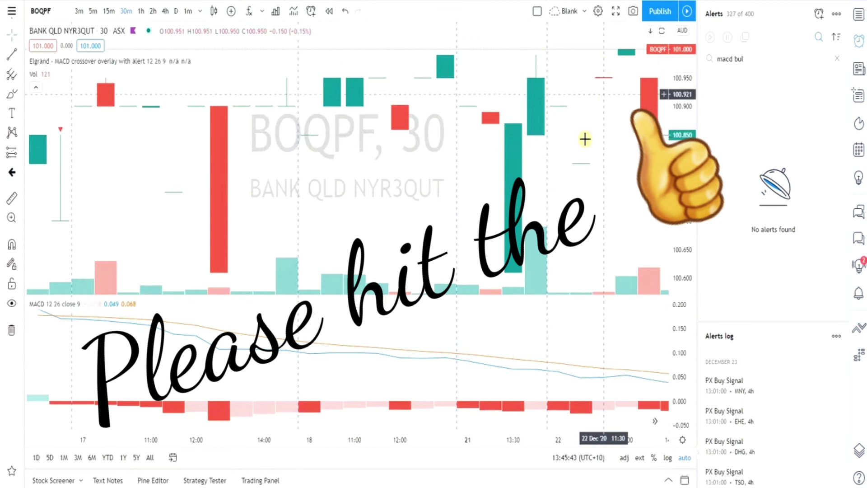
drag(573, 174, 299, 195)
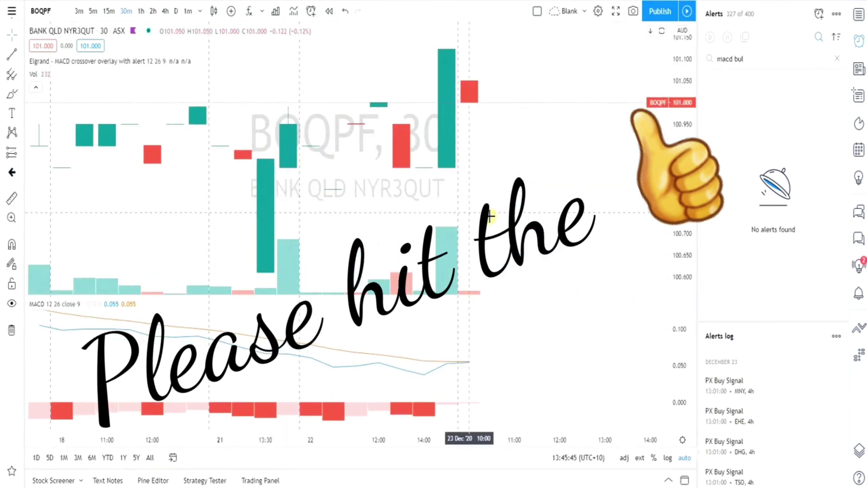